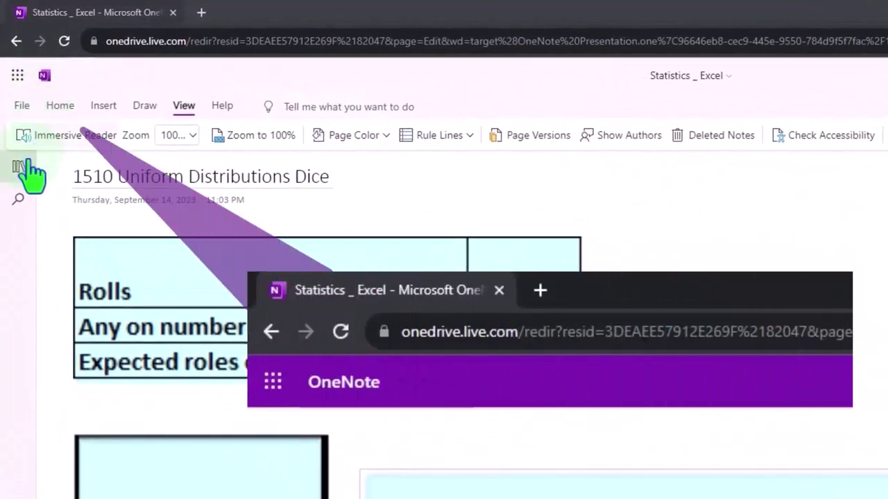
# Open the navigation pane listing the notebook's sections and pages
pyautogui.click(19, 170)
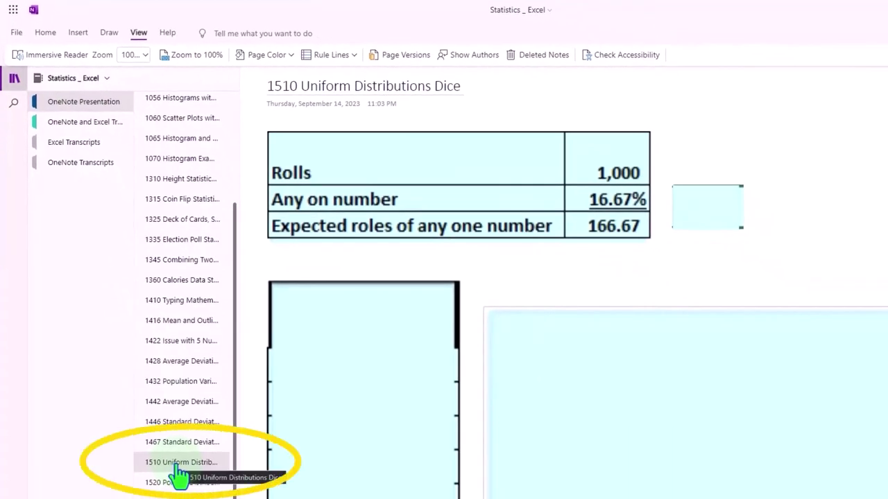
# Read the 1000 Introduction transcript page in Immersive Reader, translated into Spanish, scrolling through it
pyautogui.click(85, 124)
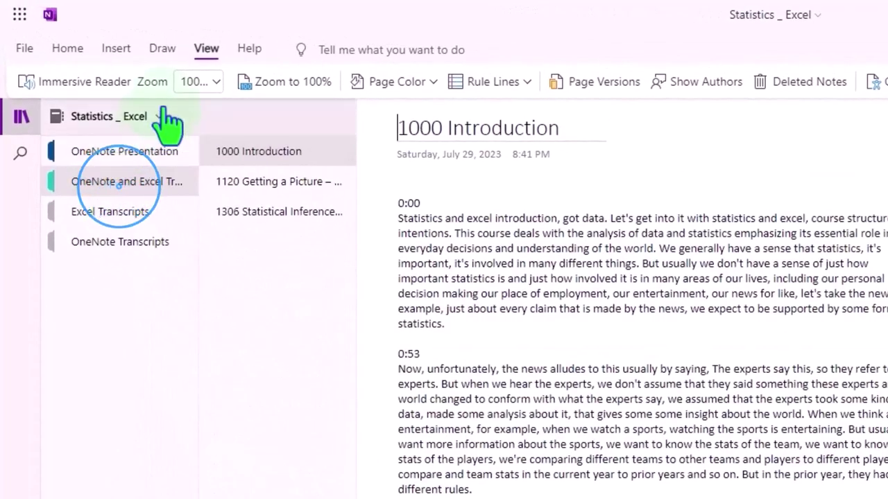
pyautogui.click(82, 86)
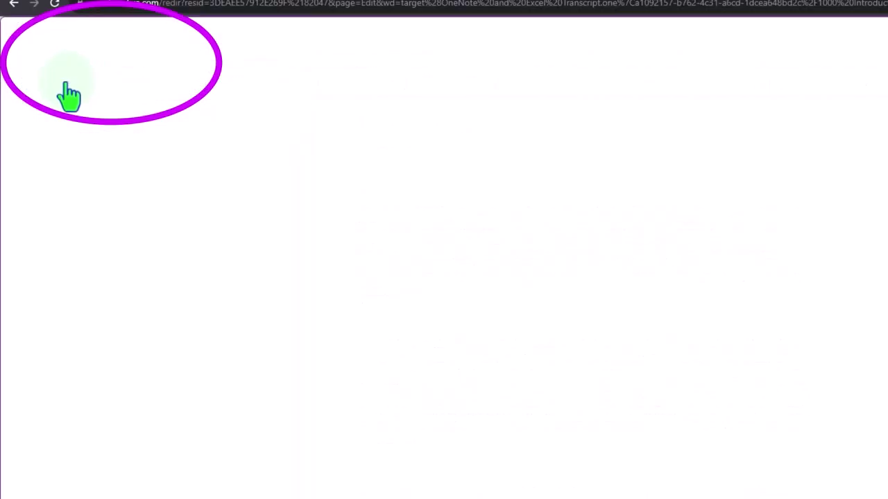
pyautogui.click(856, 68)
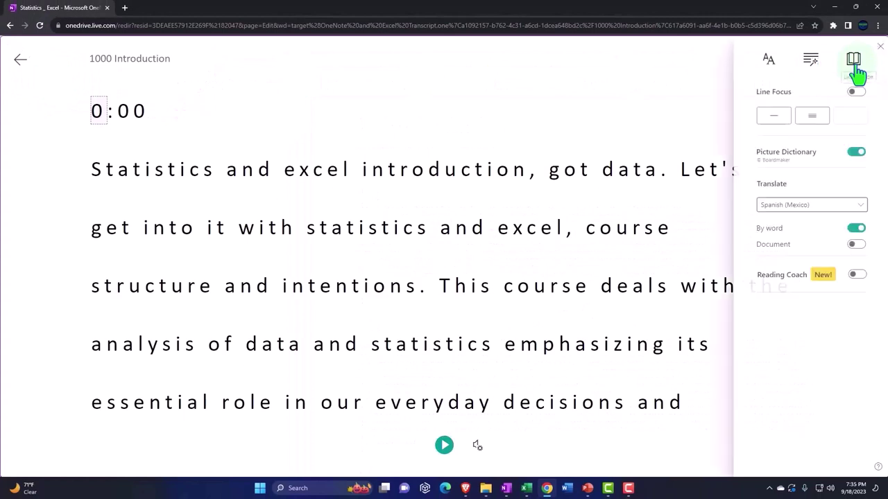
pyautogui.click(852, 245)
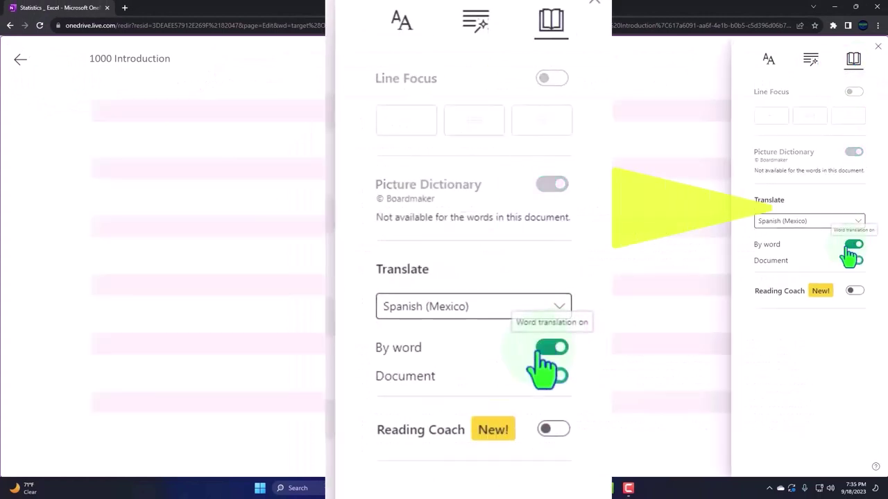
pyautogui.scroll(-5, 439, 450)
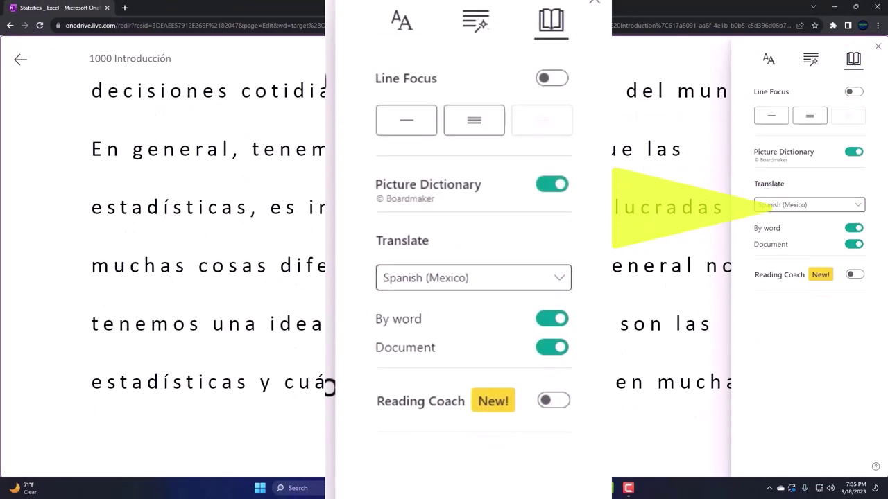
pyautogui.scroll(-3, 624, 369)
pyautogui.scroll(-4, 624, 368)
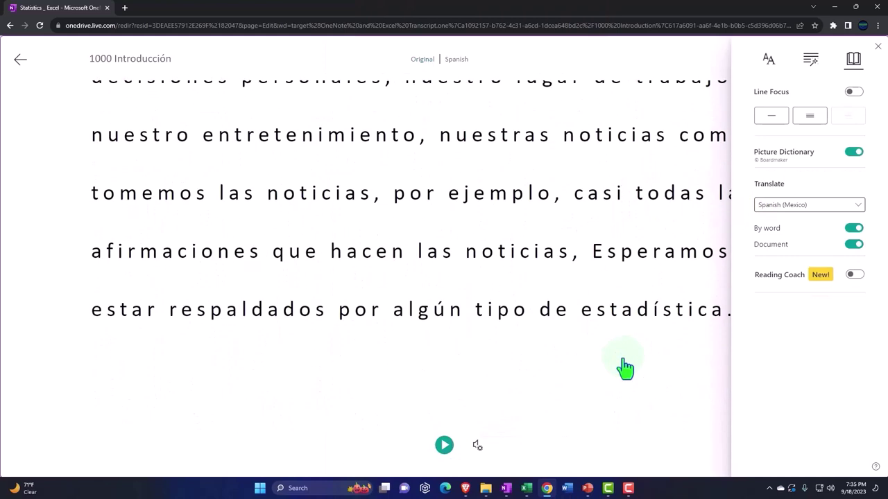
pyautogui.scroll(-3, 624, 368)
pyautogui.scroll(-2, 624, 368)
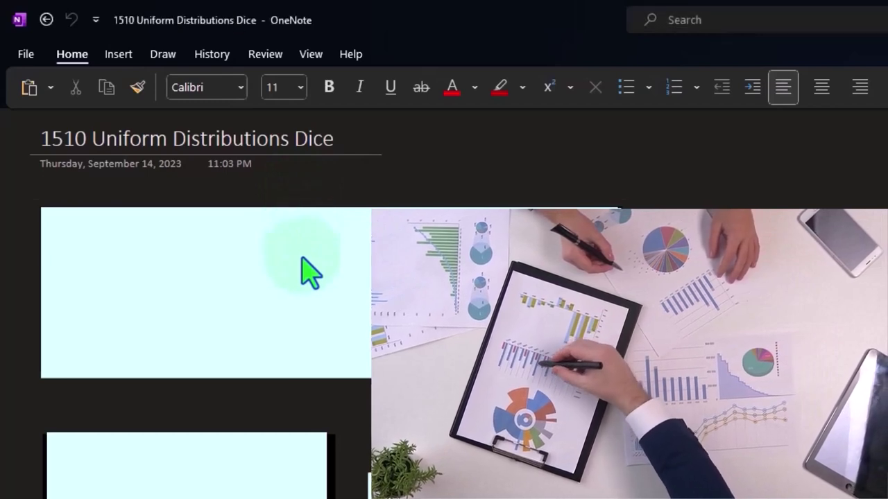
# Shrink the cover to reveal the Rolls 1,000 and 16.67% rows, with Calculator placed beside OneNote
pyautogui.click(303, 257)
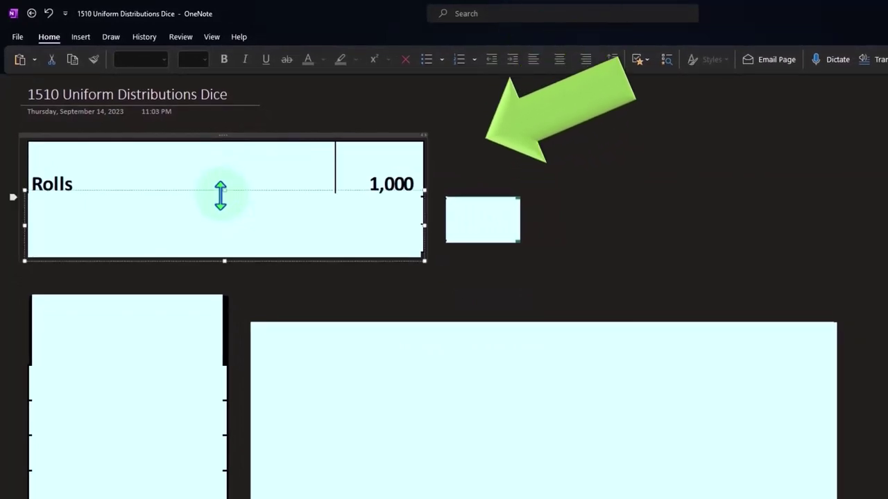
pyautogui.moveTo(220, 194); pyautogui.dragTo(220, 198)
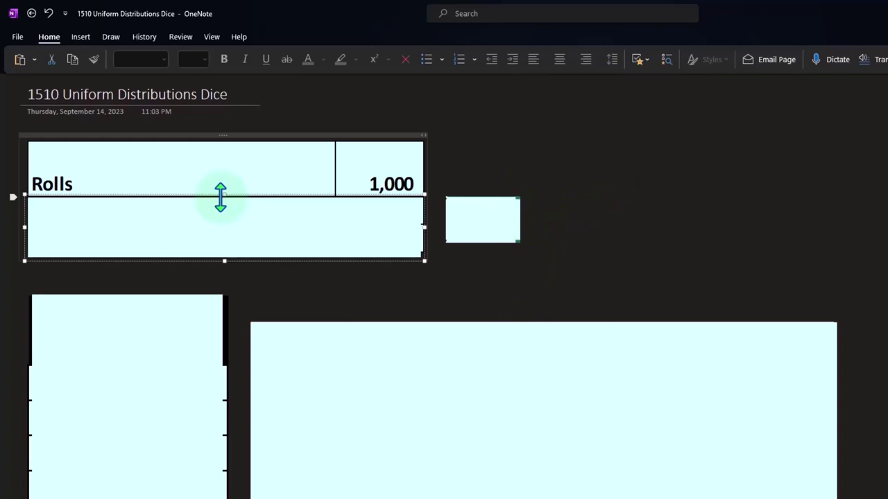
pyautogui.click(216, 217)
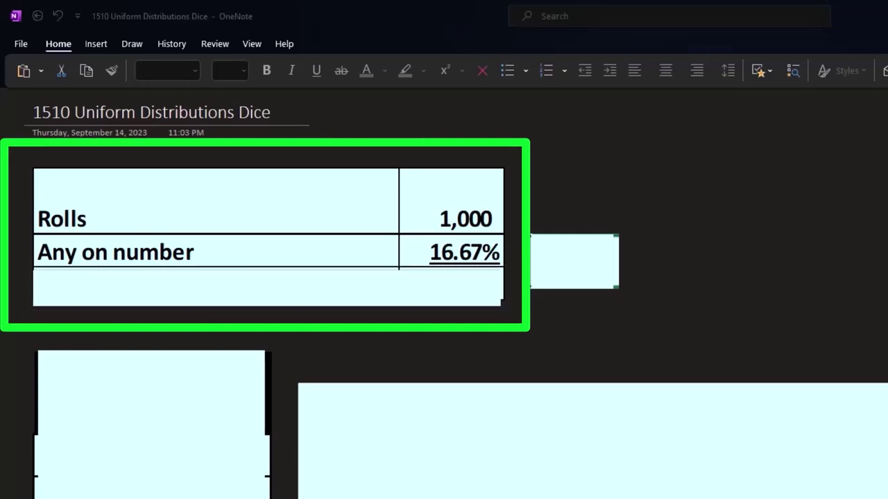
pyautogui.moveTo(887, 166); pyautogui.dragTo(795, 165)
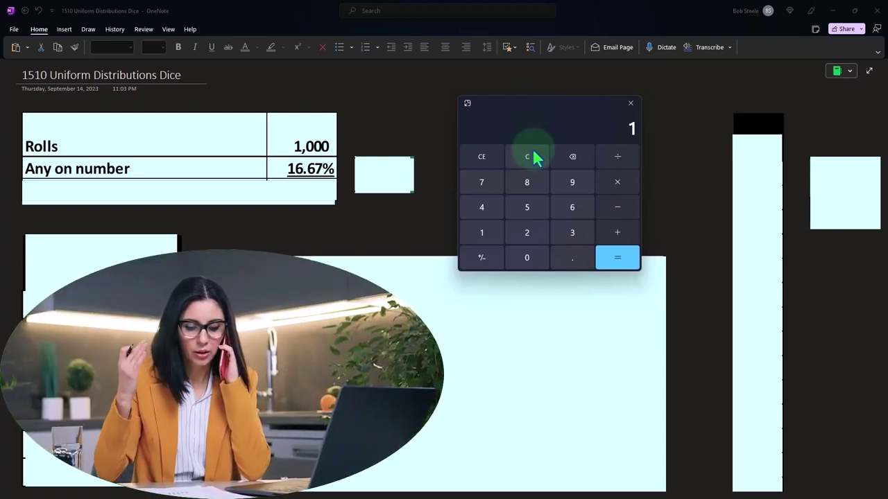
# Compute one sixth in Calculator and uncover the 'Expected roles of any one number' row at 166.67
pyautogui.press('6')
pyautogui.press('Return')
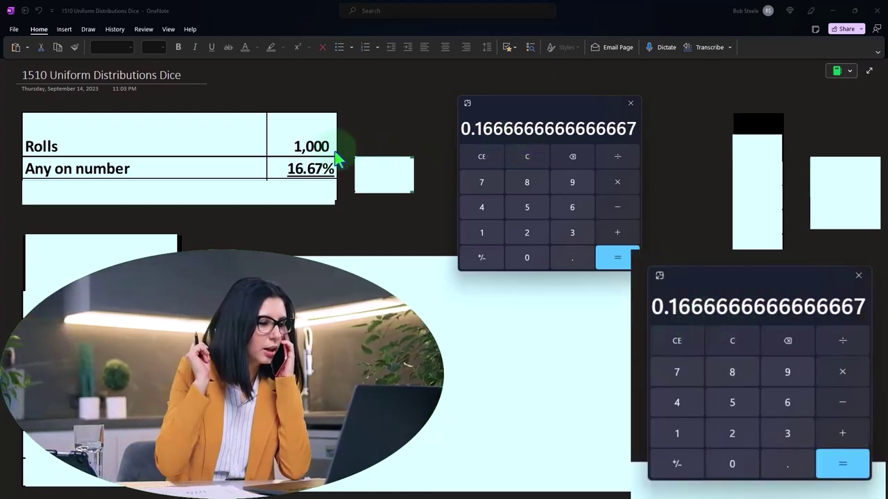
pyautogui.click(281, 188)
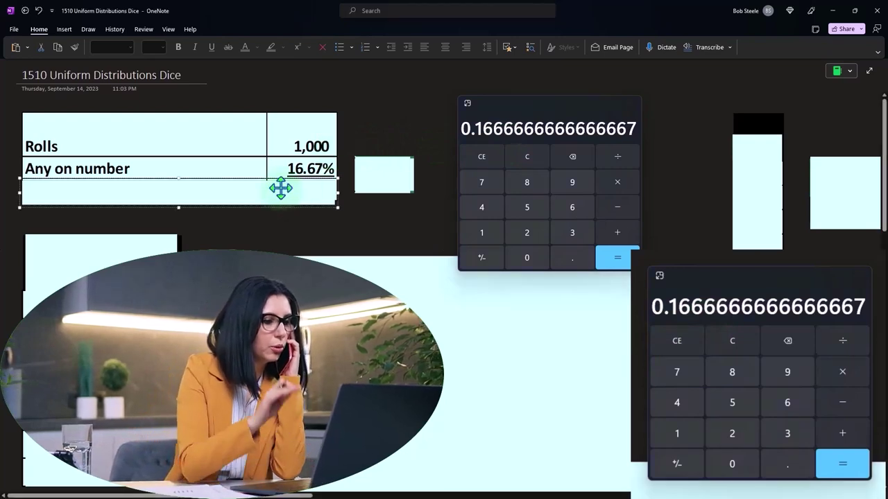
pyautogui.click(280, 180)
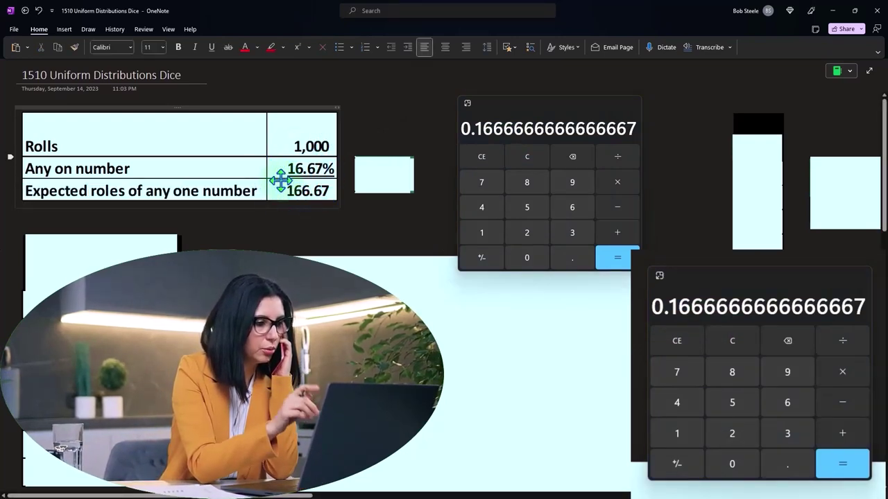
# Multiply by 1,000 in Calculator to confirm 166.67, then close Calculator
pyautogui.click(511, 187)
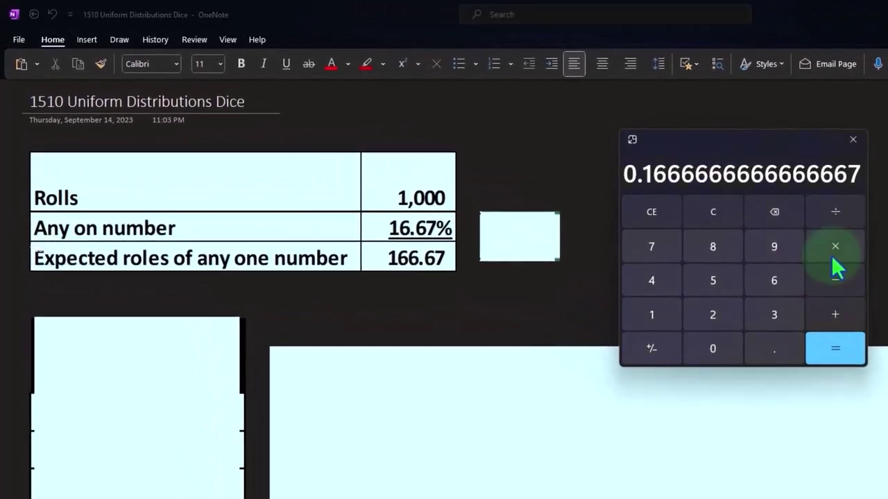
pyautogui.write('1,000')
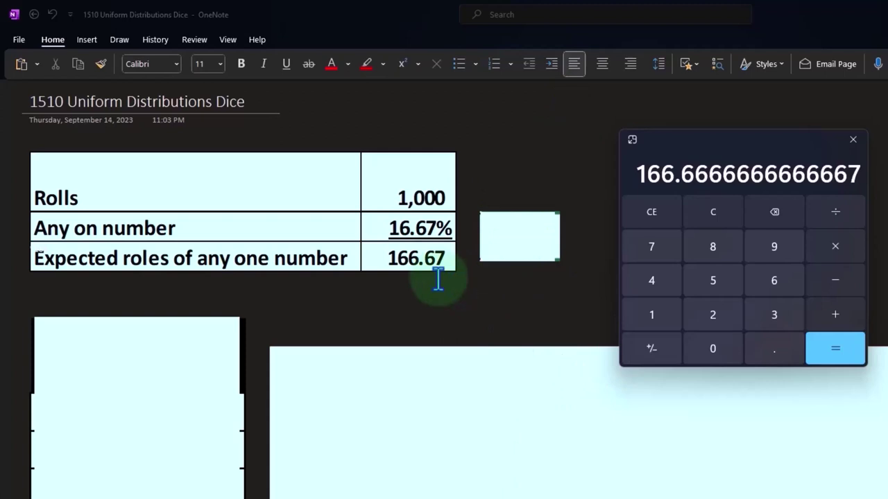
pyautogui.click(438, 268)
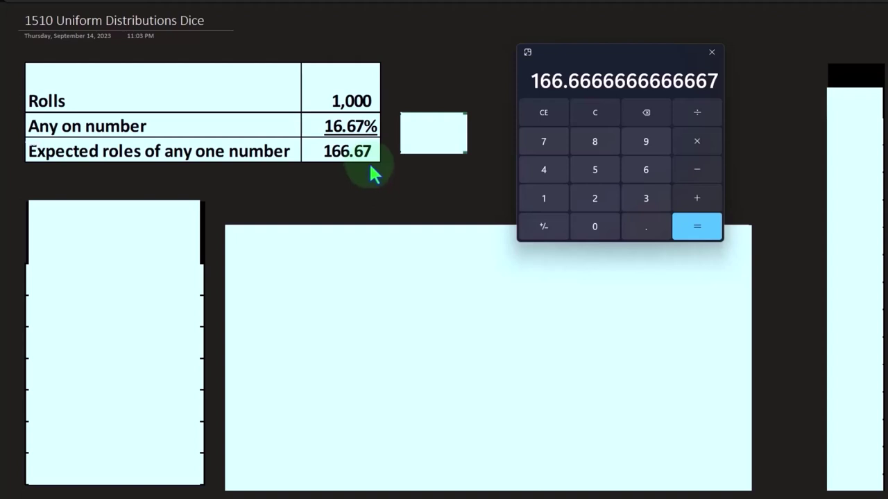
pyautogui.click(711, 52)
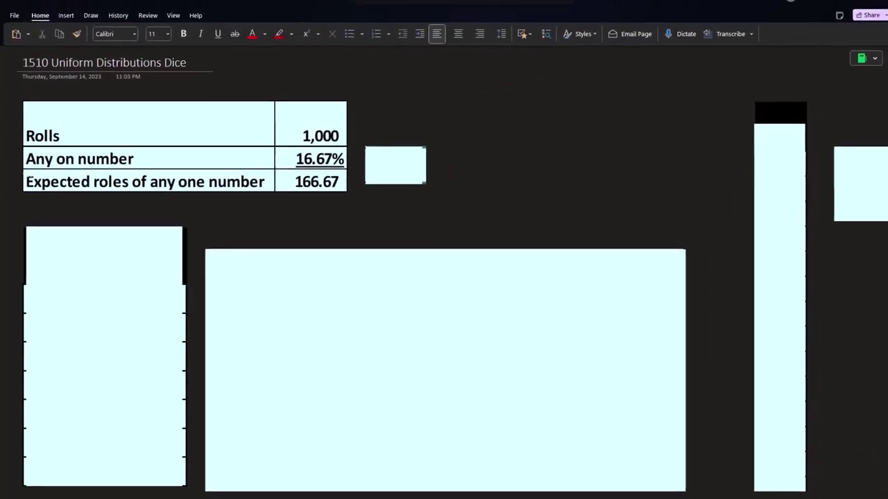
# Enter =1/6 in the box beside the table and narrow the cover to reveal the Dice #s column
pyautogui.click(386, 160)
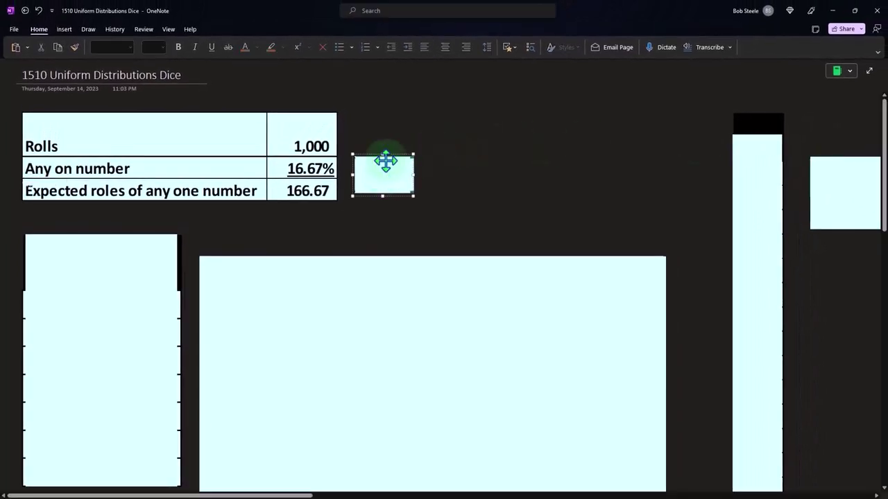
pyautogui.write('=1/6')
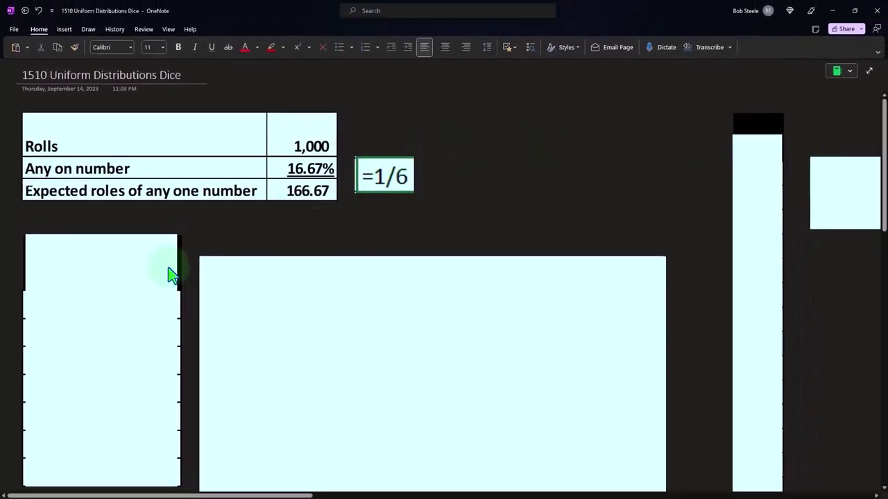
pyautogui.click(95, 282)
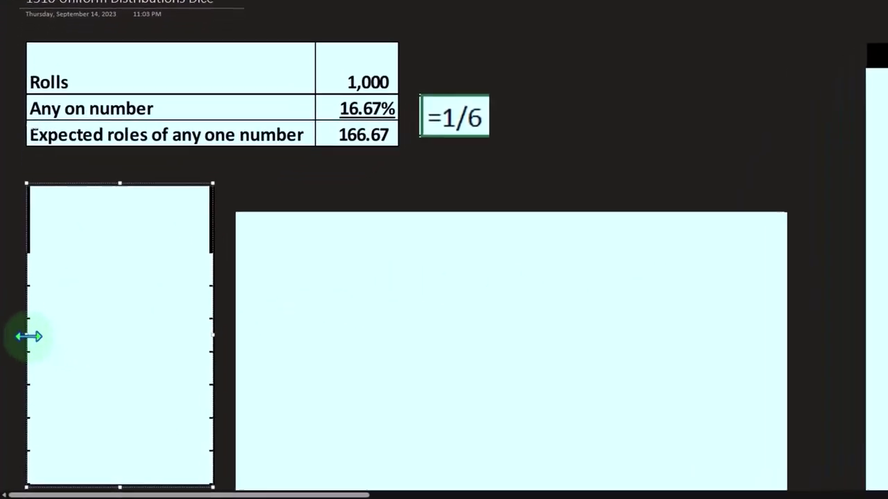
pyautogui.moveTo(68, 334); pyautogui.dragTo(122, 333)
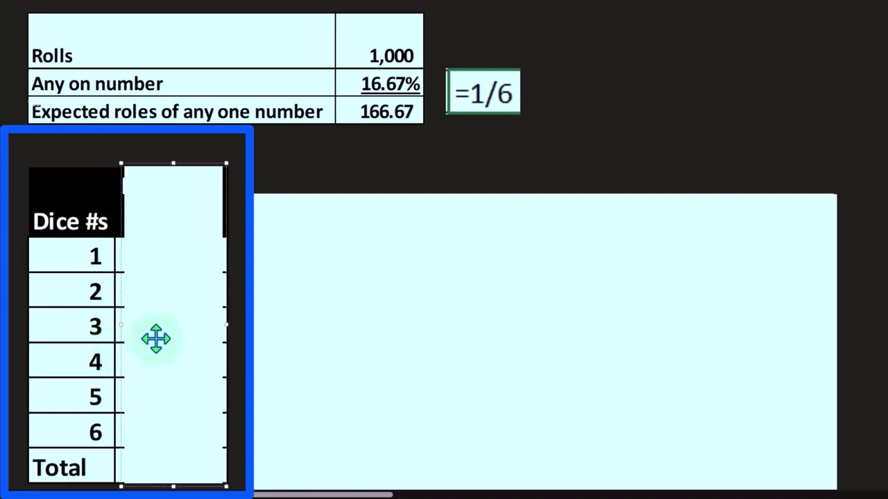
# Delete the cover over the Expected Roll column showing 167 per face, then select the chart's cover
pyautogui.click(382, 132)
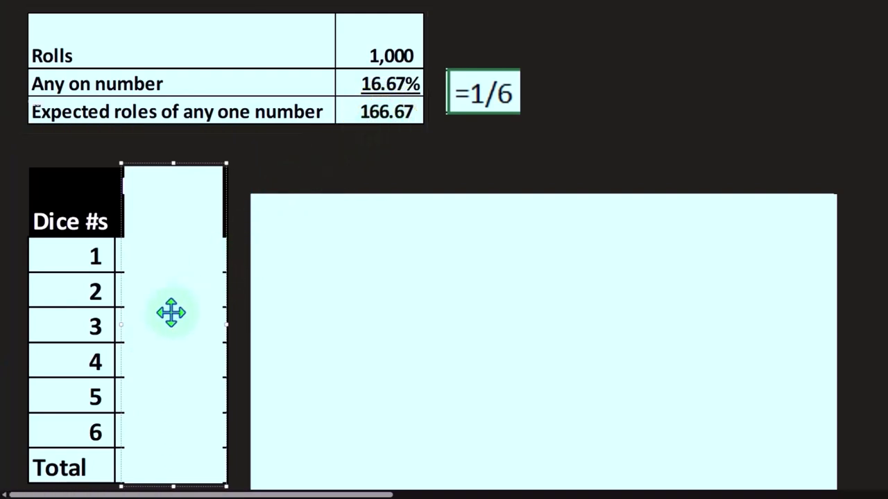
pyautogui.press('Delete')
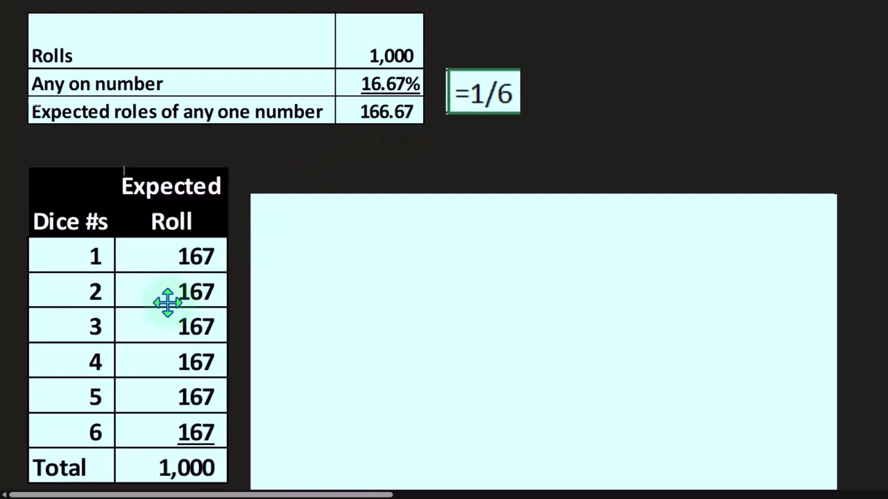
pyautogui.scroll(-1, 167, 303)
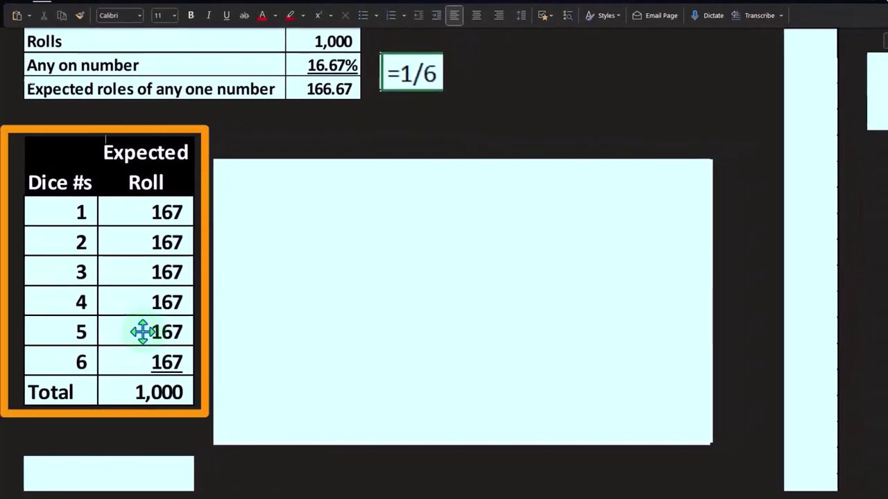
pyautogui.click(330, 221)
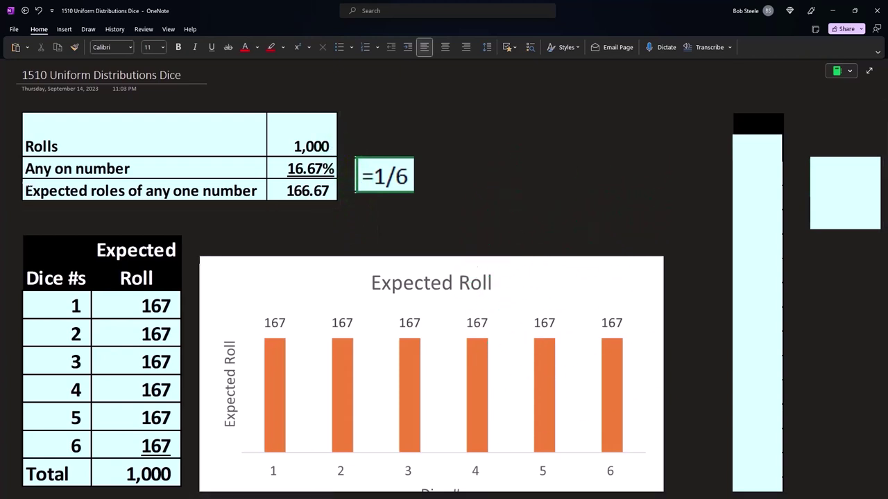
# Compute 0.166666666 × 200 = 33.3333332 in Calculator, then move the window aside
pyautogui.moveTo(778, 190); pyautogui.dragTo(490, 93)
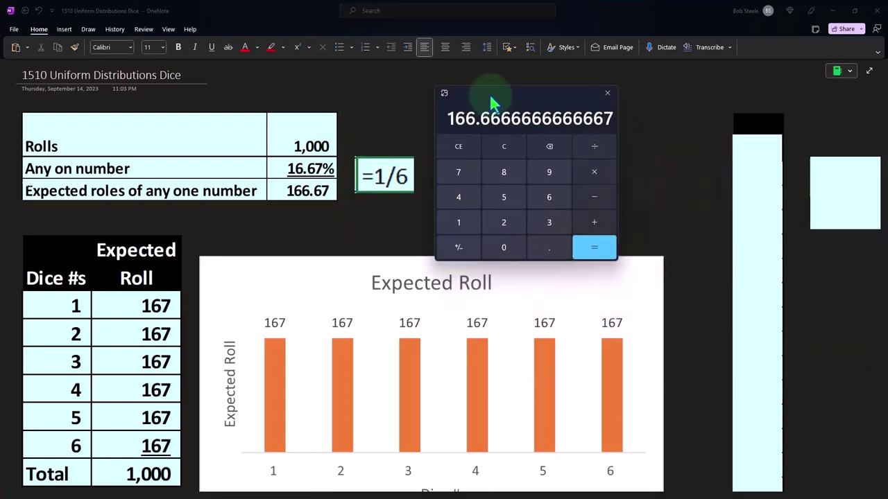
pyautogui.click(495, 144)
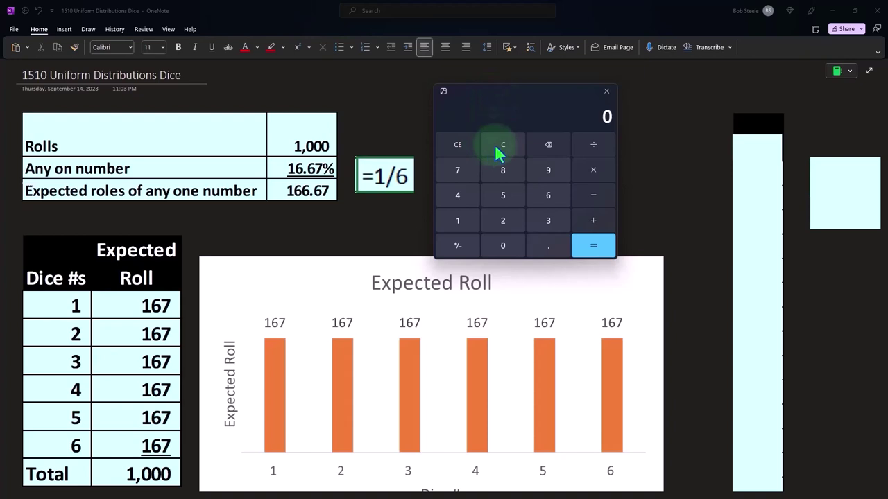
pyautogui.write('200')
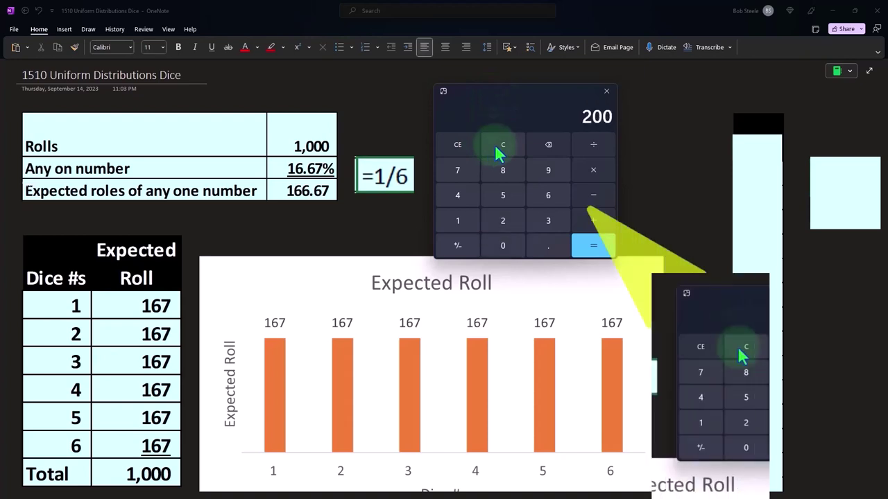
pyautogui.click(496, 147)
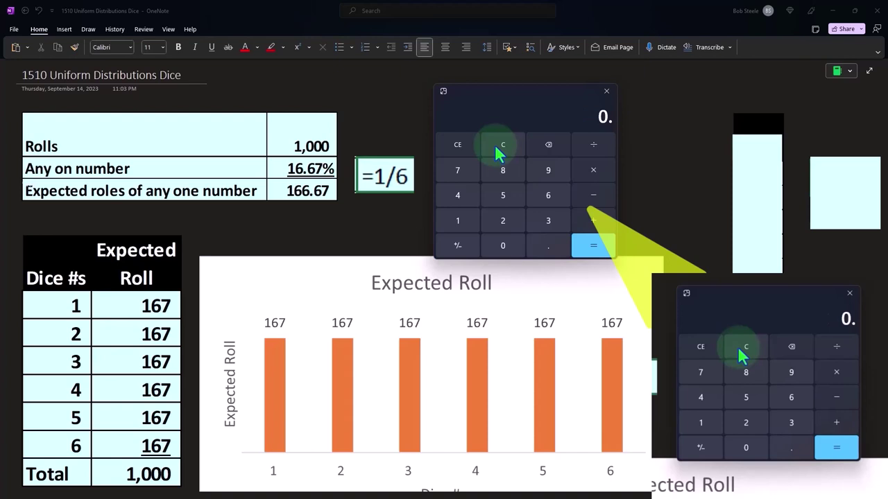
pyautogui.write('166666666')
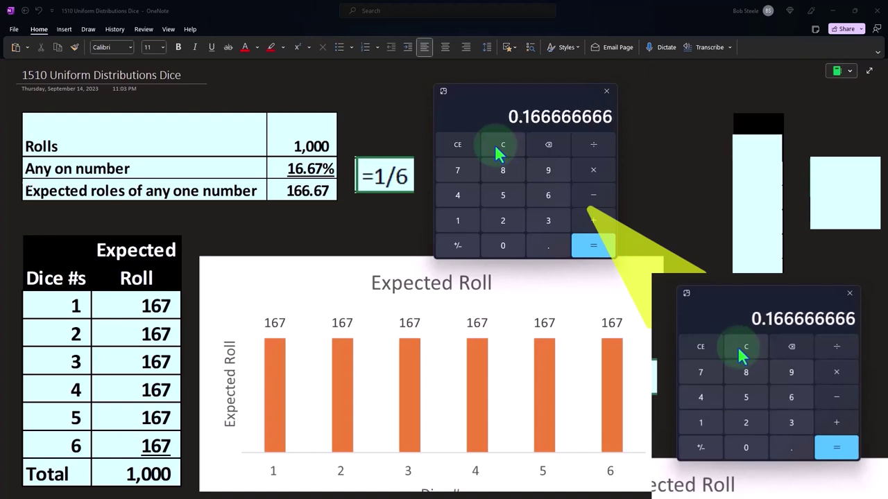
pyautogui.write('*200')
pyautogui.press('Return')
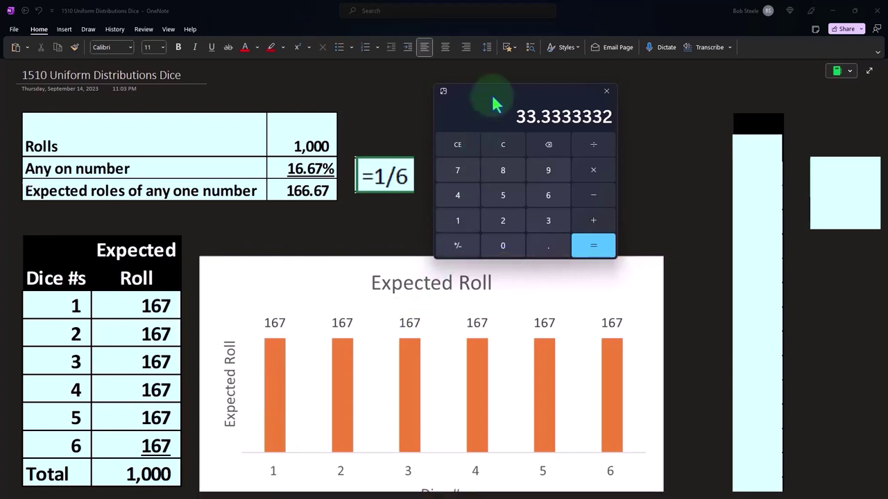
pyautogui.moveTo(495, 99); pyautogui.dragTo(887, 132)
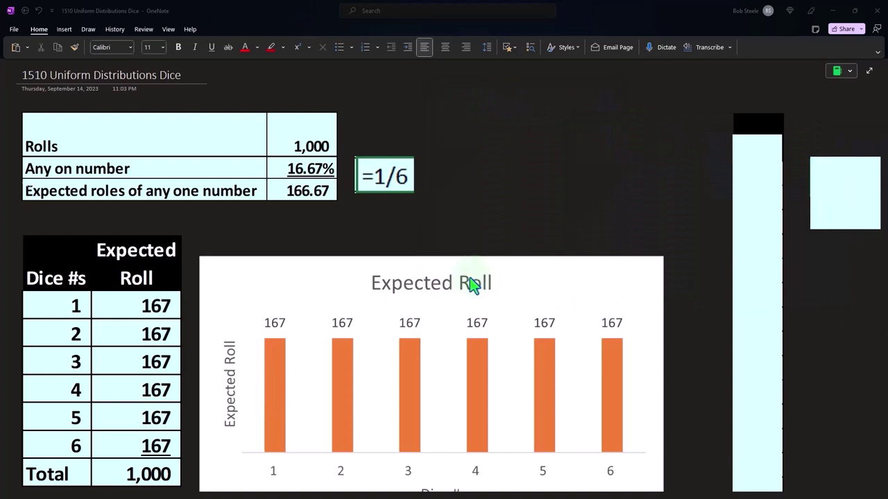
# Resize the cover box below the Expected Roll table to expose the f(x)=c Uniform Formula box
pyautogui.scroll(-5, 403, 293)
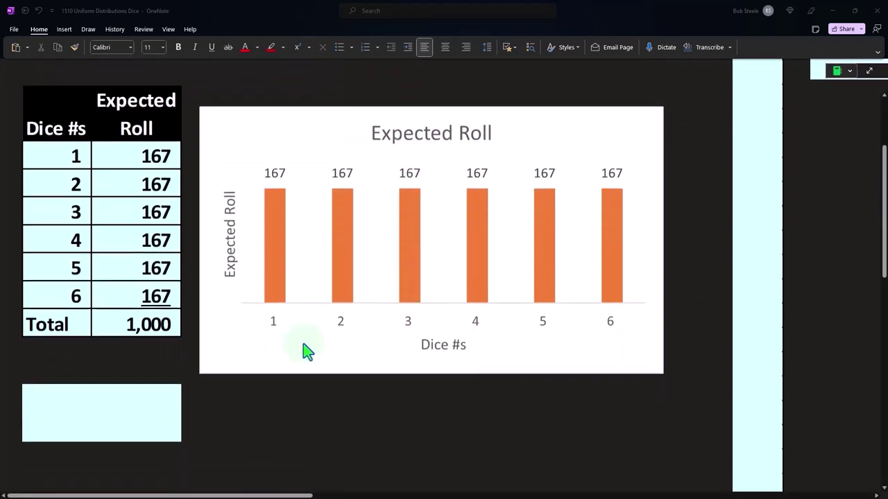
pyautogui.click(143, 410)
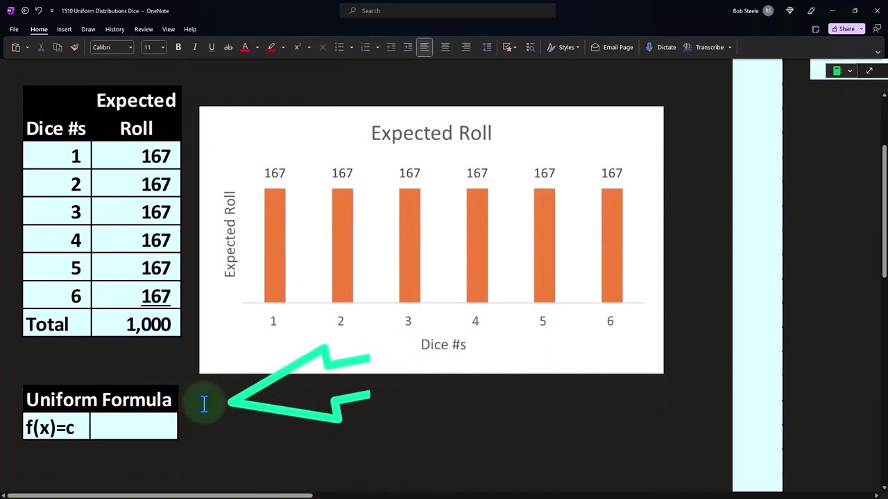
pyautogui.scroll(2, 204, 404)
pyautogui.scroll(3, 204, 405)
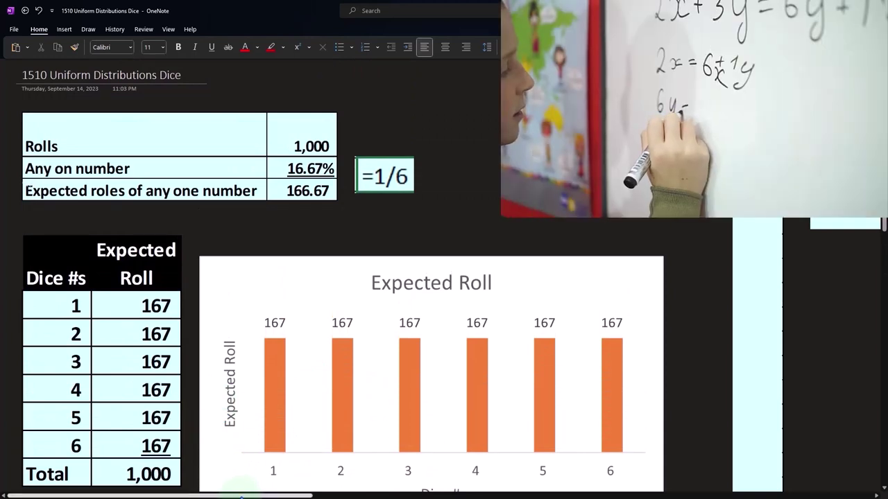
pyautogui.moveTo(241, 496); pyautogui.dragTo(432, 497)
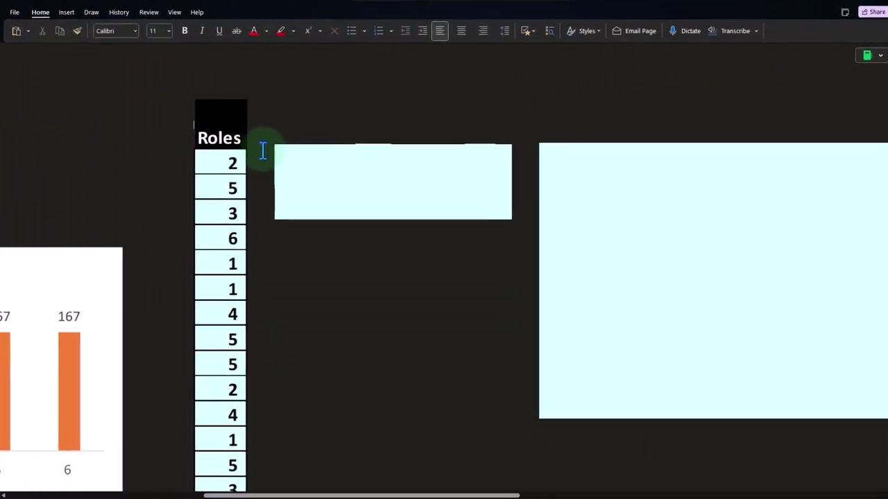
# Move down and delete the cover beside the Roles column to show =RANDBETWEEN(1,6)
pyautogui.click(405, 118)
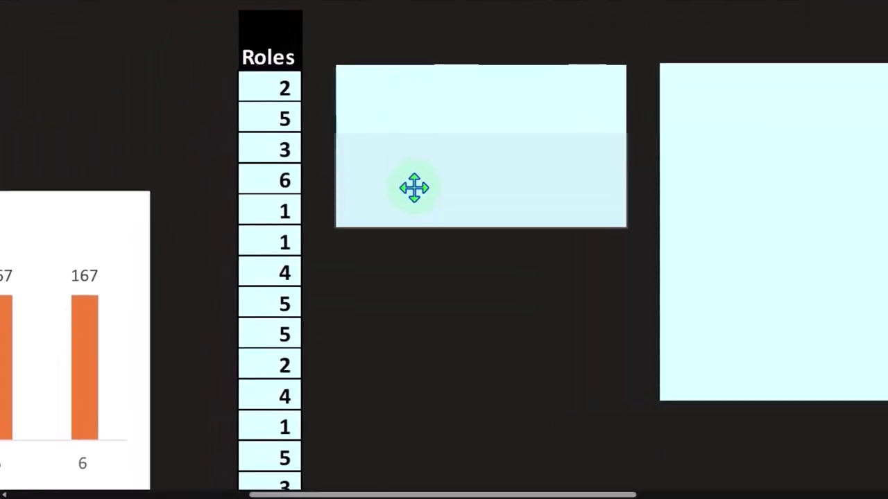
pyautogui.moveTo(414, 187); pyautogui.dragTo(414, 243)
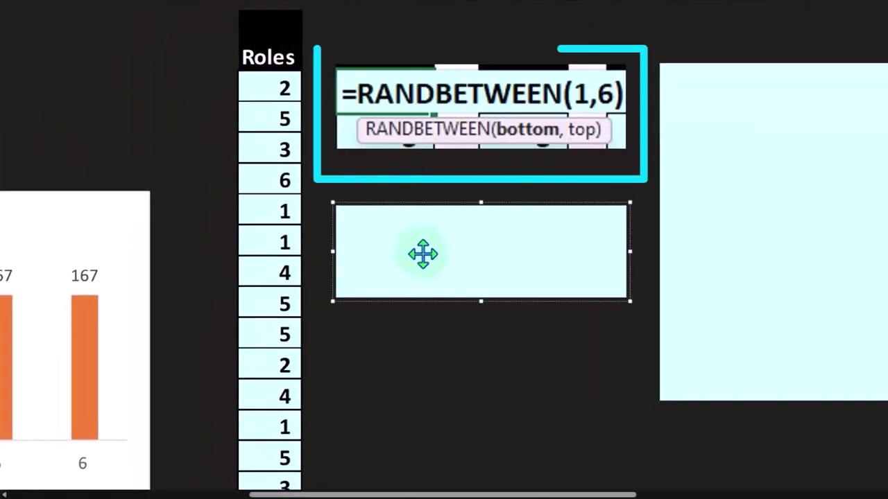
pyautogui.press('Delete')
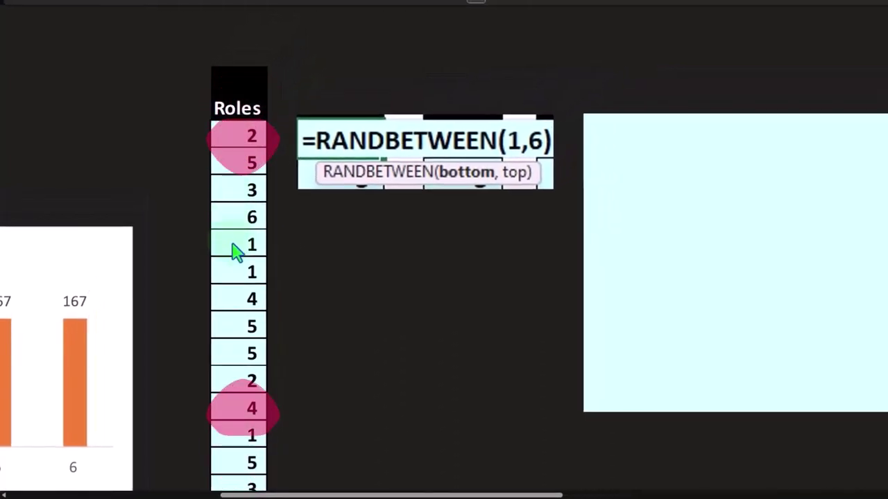
pyautogui.scroll(-15, 234, 249)
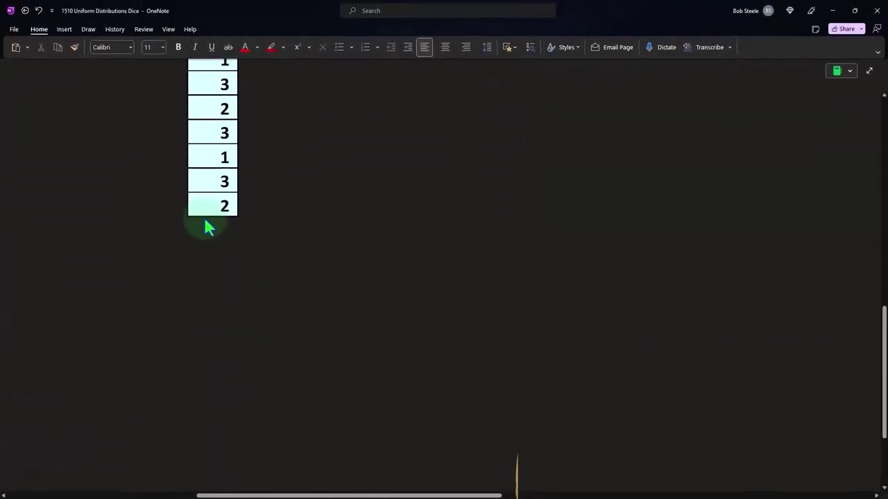
pyautogui.scroll(5, 205, 219)
pyautogui.scroll(6, 204, 219)
pyautogui.scroll(3, 204, 219)
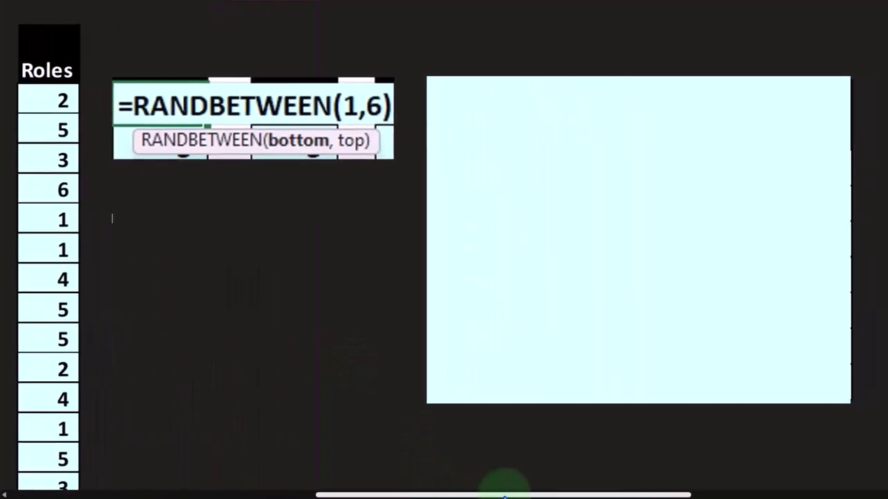
# Shrink the comparison-table cover to show the COUNTIF Actual Roll counts and Difference (15) for face 1
pyautogui.click(642, 288)
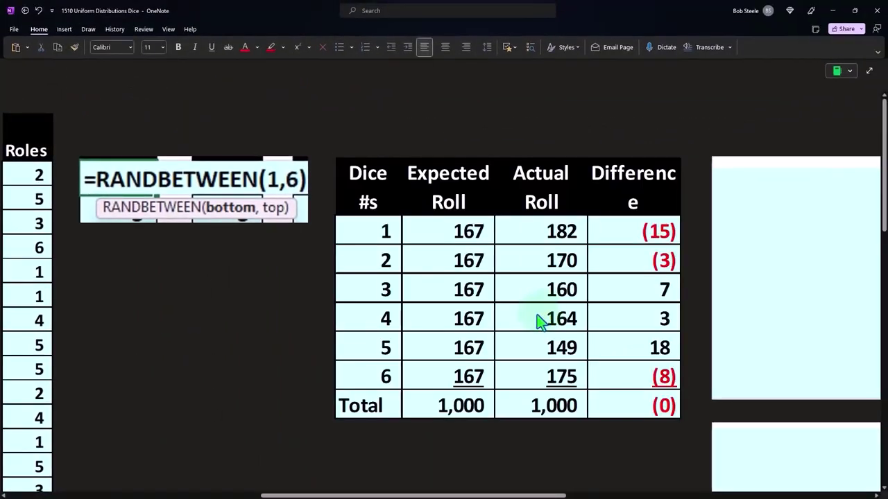
pyautogui.click(539, 323)
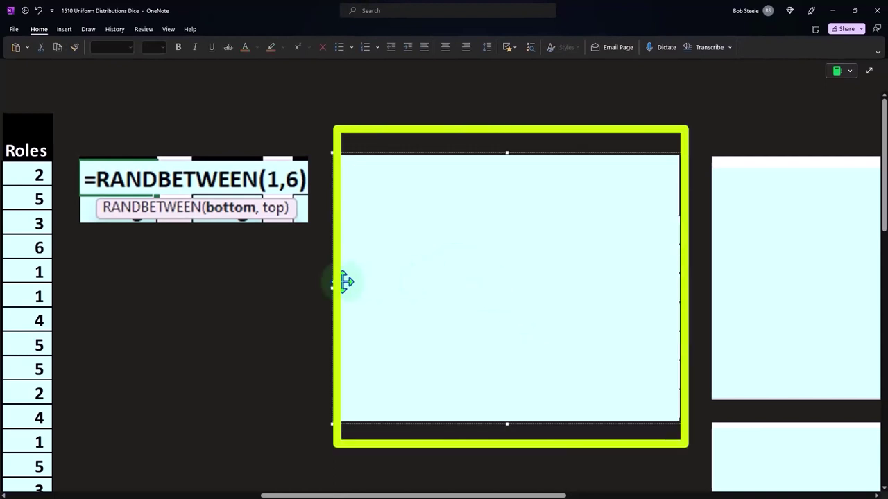
pyautogui.moveTo(421, 290)
pyautogui.mouseDown()
pyautogui.moveTo(407, 291)
pyautogui.moveTo(499, 294)
pyautogui.mouseUp()
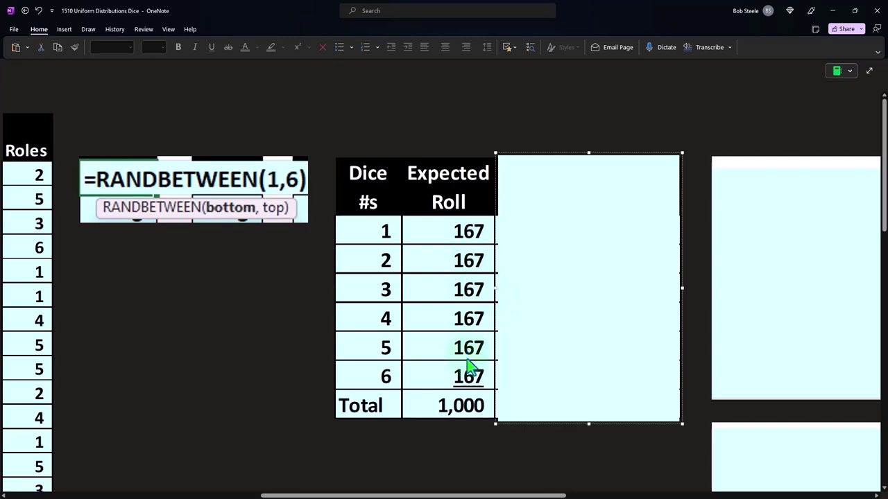
pyautogui.moveTo(495, 288); pyautogui.dragTo(588, 290)
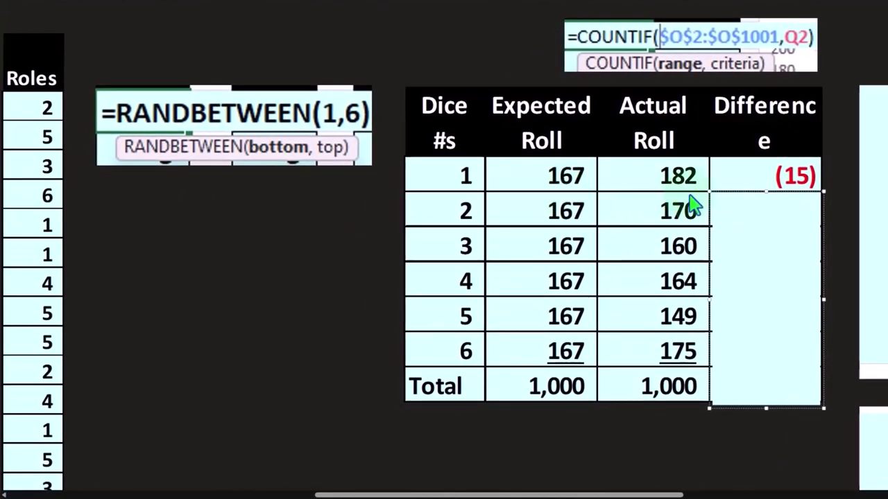
# Uncover the Difference values for dice 2–5 and the Total difference of (0)
pyautogui.moveTo(762, 193); pyautogui.dragTo(762, 231)
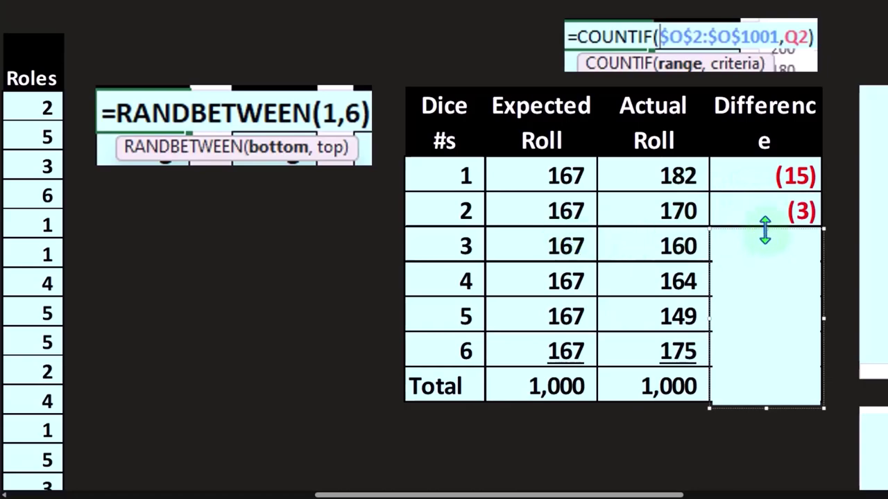
pyautogui.moveTo(763, 231); pyautogui.dragTo(768, 297)
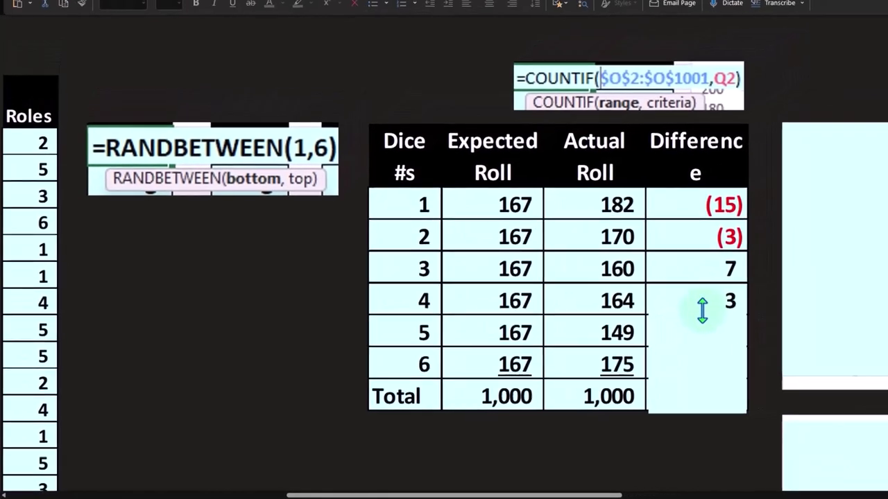
pyautogui.moveTo(687, 314); pyautogui.dragTo(685, 380)
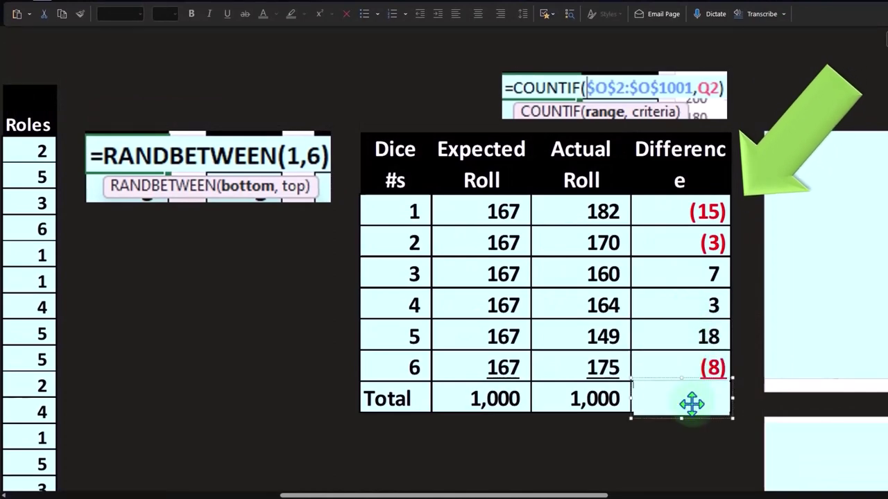
pyautogui.press('Delete')
# Reveal the Actual Roll bar chart with bars 182, 170, 160, 164, 149, 175
pyautogui.moveTo(597, 495); pyautogui.dragTo(725, 496)
pyautogui.click(594, 238)
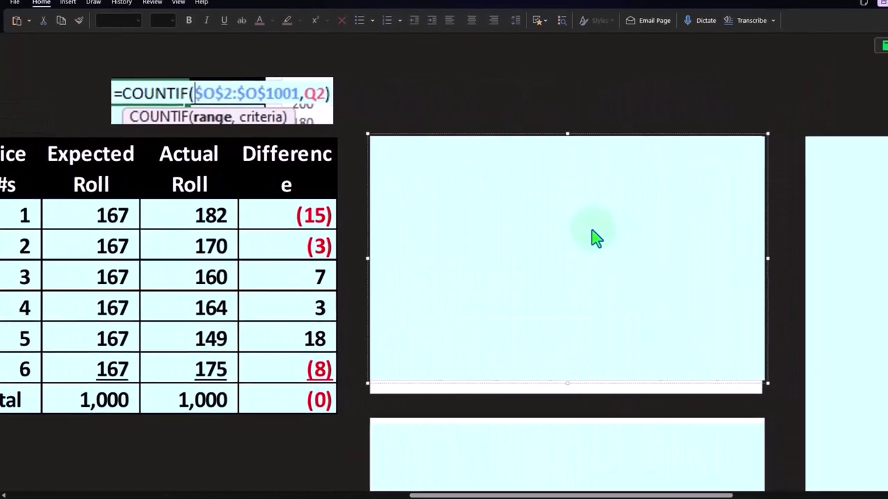
pyautogui.press('Delete')
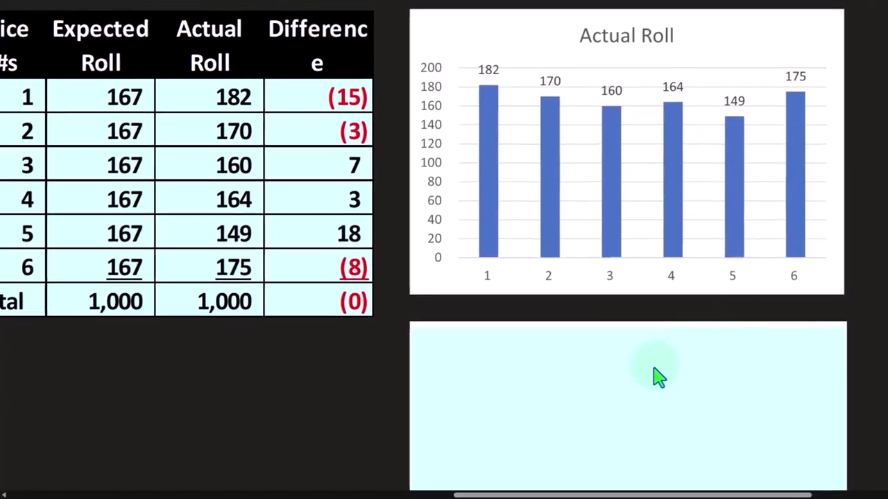
# Paste the actual-roll histogram, binned [1,2] through (5,6], into the box below the Actual Roll chart
pyautogui.hotkey('ctrl', 'v')
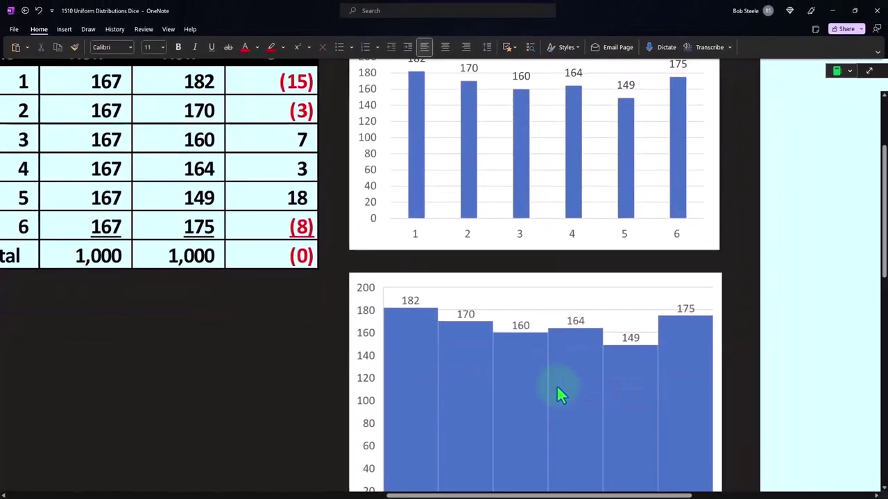
pyautogui.scroll(3, 556, 385)
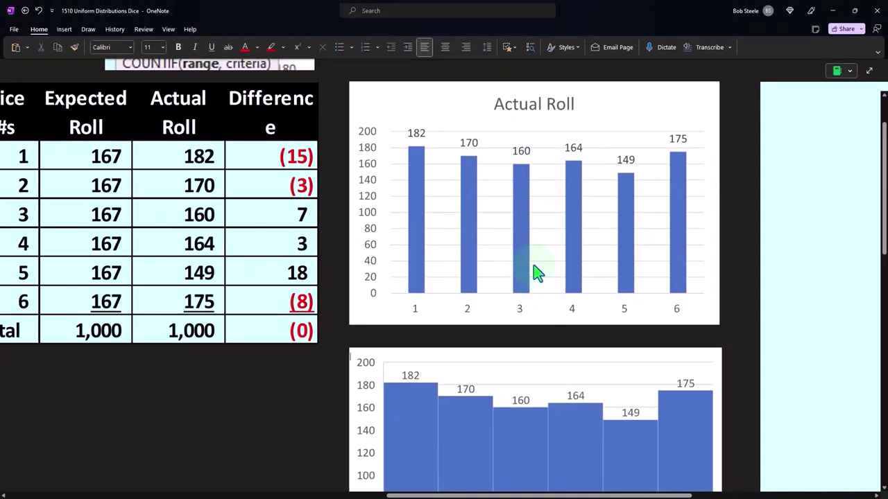
pyautogui.scroll(-5, 538, 272)
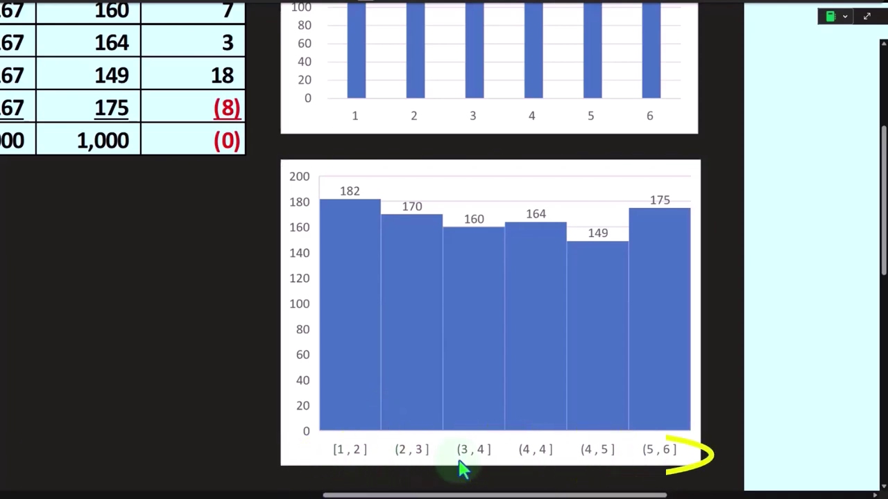
pyautogui.scroll(3, 460, 470)
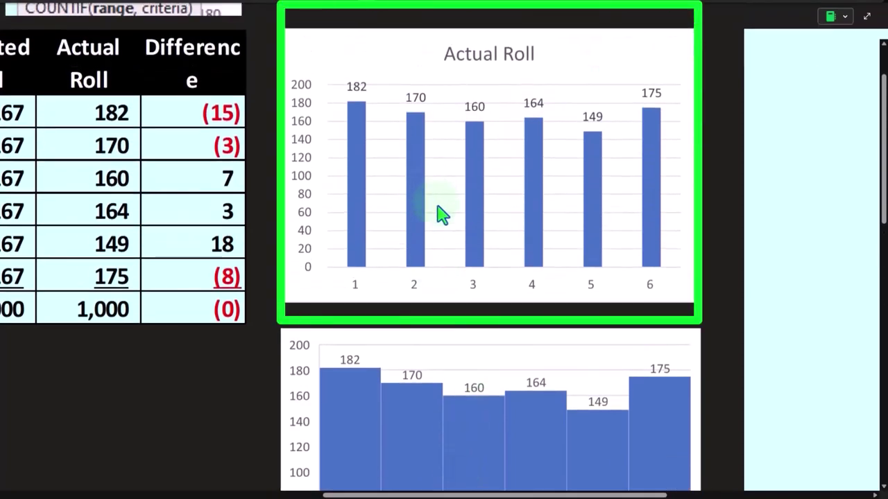
pyautogui.scroll(-3, 440, 214)
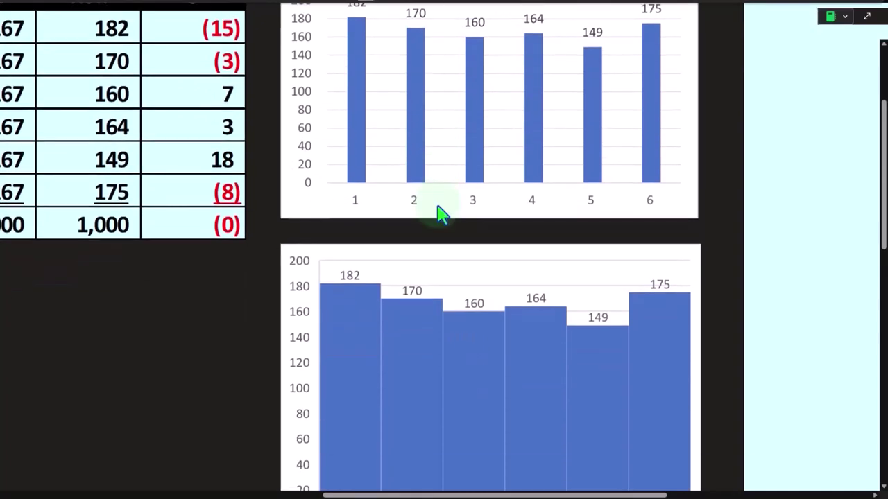
pyautogui.moveTo(485, 495); pyautogui.dragTo(671, 496)
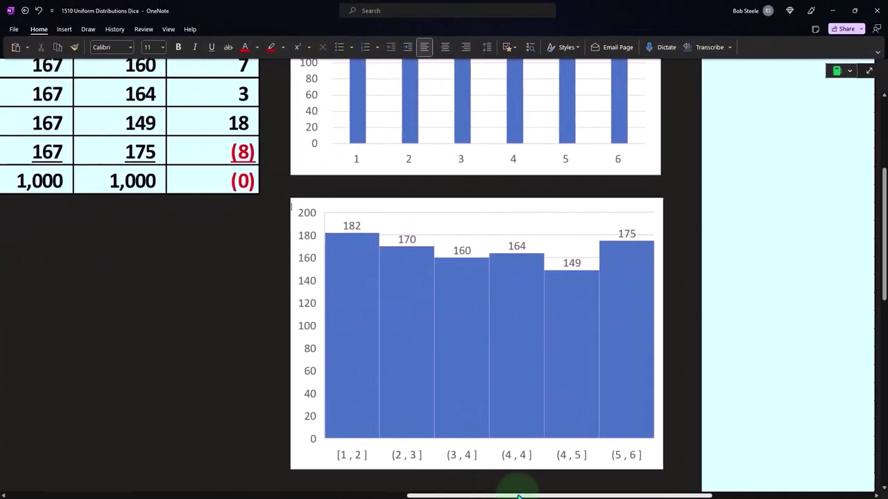
# Paste the four-column Rolls 1–4 dice roll table into the placeholder beside the Actual Roll chart
pyautogui.scroll(3, 495, 289)
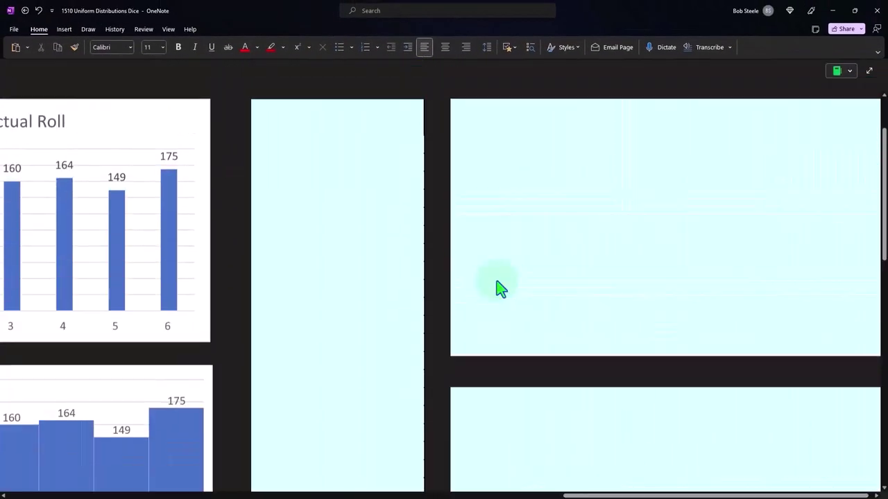
pyautogui.click(314, 225)
pyautogui.hotkey('ctrl', 'v')
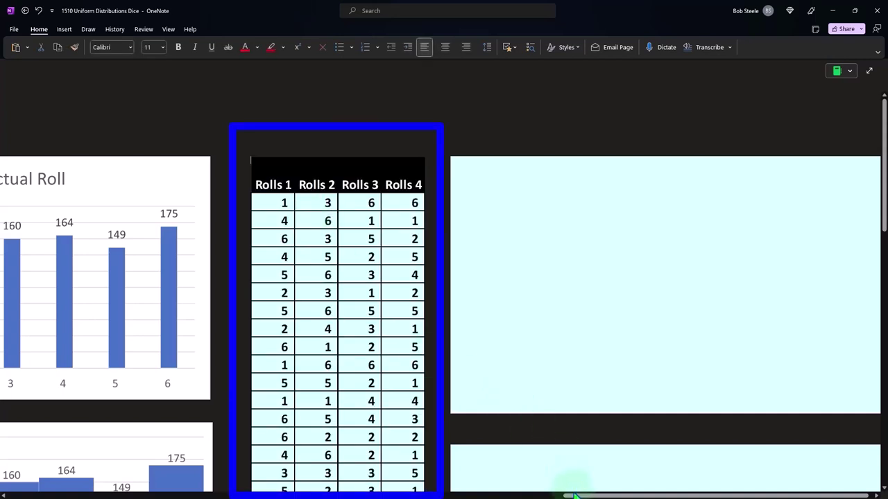
pyautogui.moveTo(576, 495); pyautogui.dragTo(521, 495)
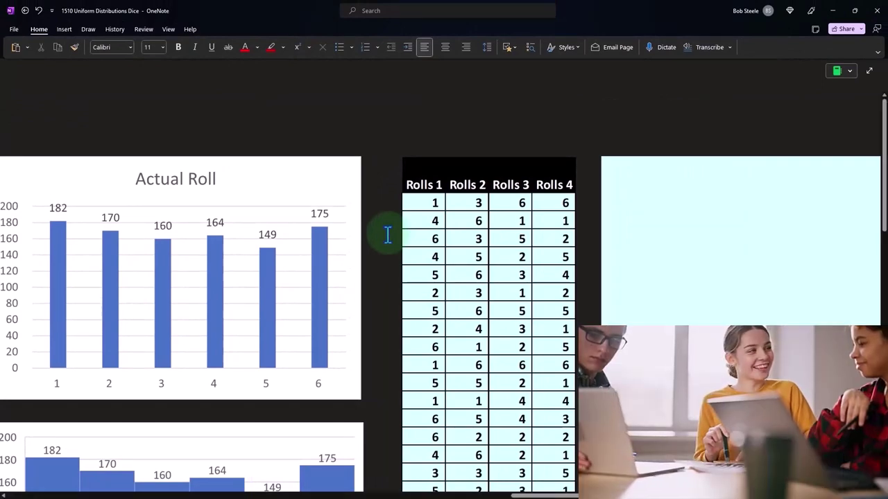
# Paste the Roll 1 histogram (152–174 per bin) into the box right of the dice roll table
pyautogui.click(388, 236)
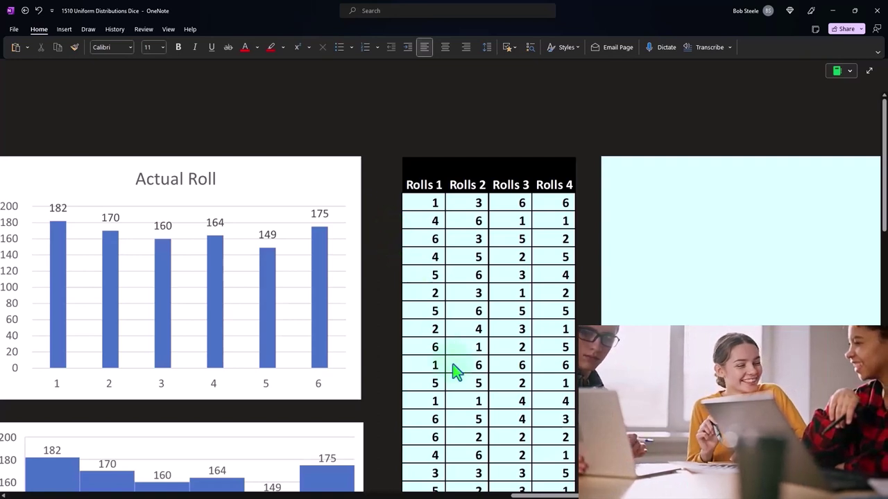
pyautogui.moveTo(545, 495); pyautogui.dragTo(573, 495)
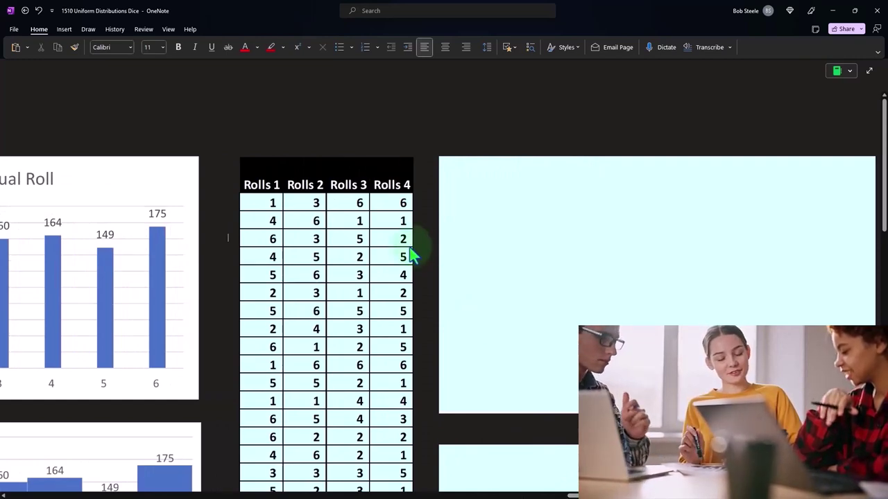
pyautogui.click(535, 203)
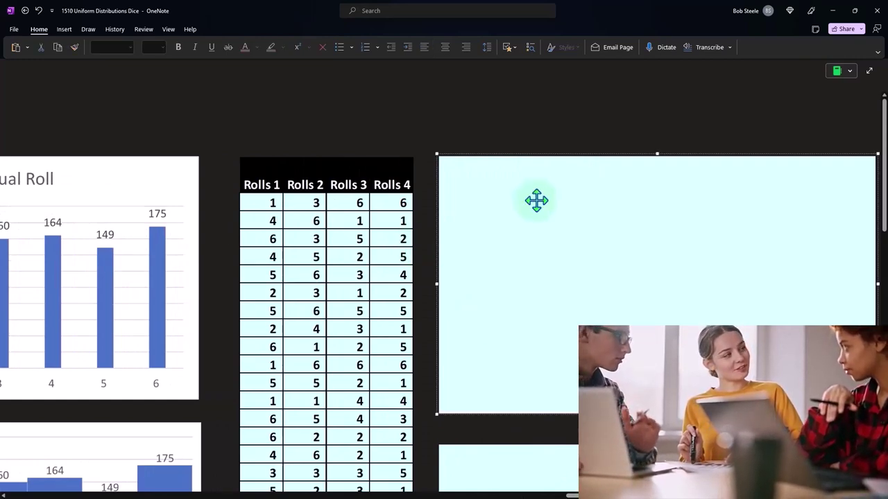
pyautogui.hotkey('ctrl', 'v')
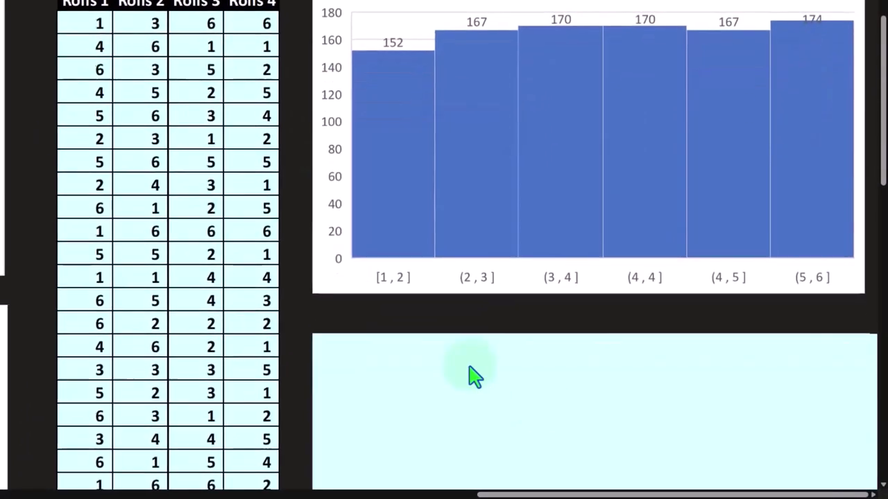
# Paste the Roll 2 histogram (154–179 per bin) into the box below the Roll 1 chart
pyautogui.click(557, 415)
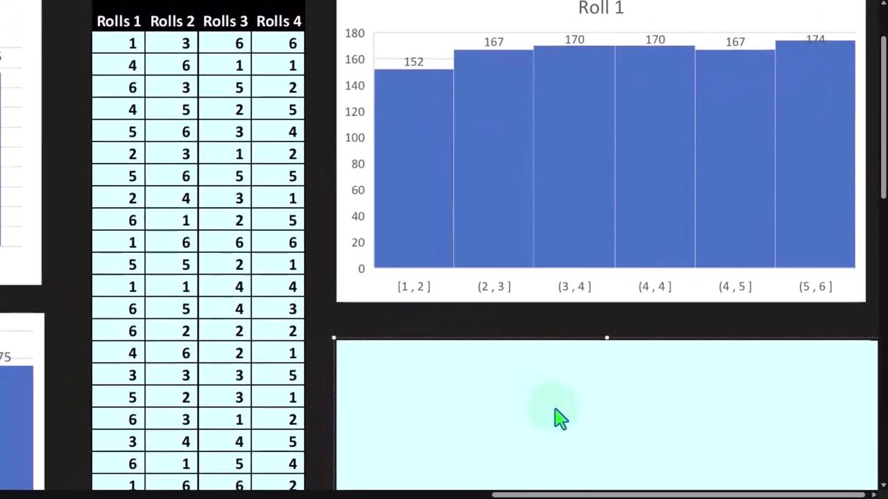
pyautogui.scroll(-3, 560, 416)
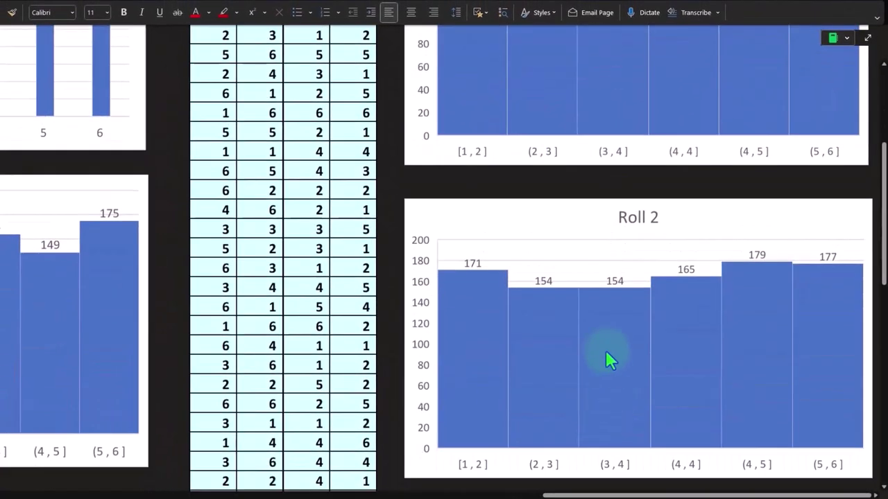
pyautogui.scroll(3, 606, 353)
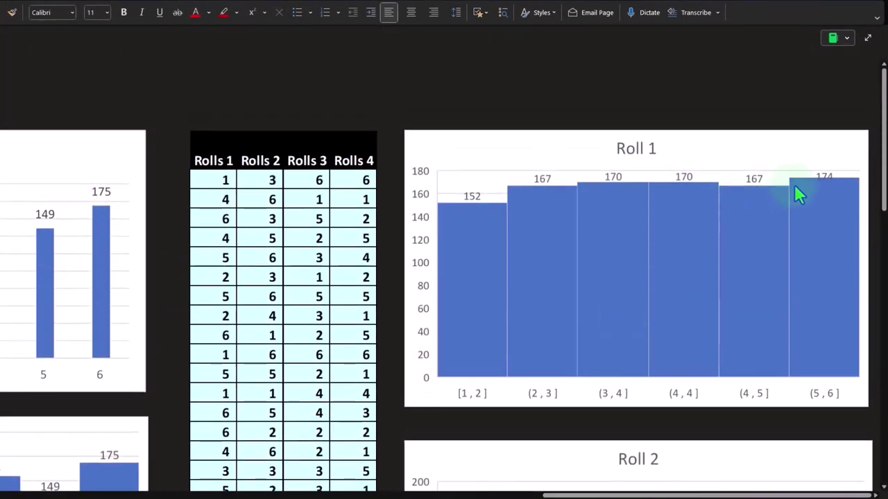
pyautogui.scroll(-3, 795, 186)
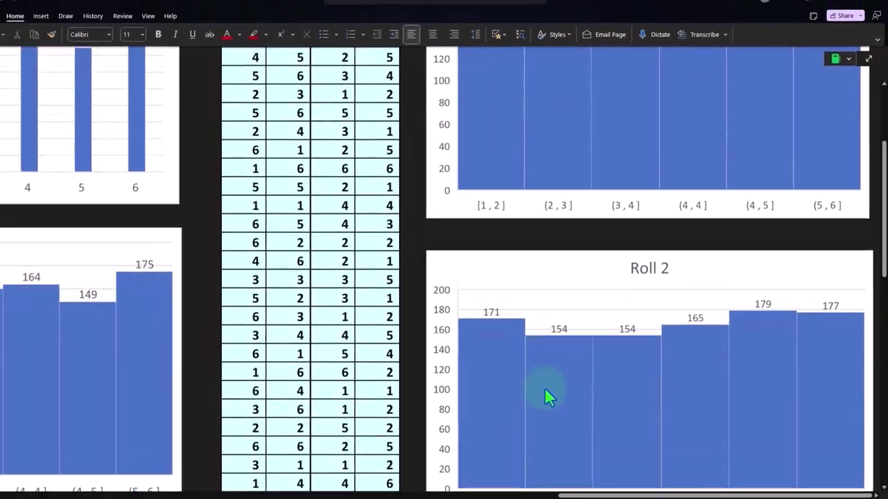
pyautogui.hotkey('ctrl', 'v')
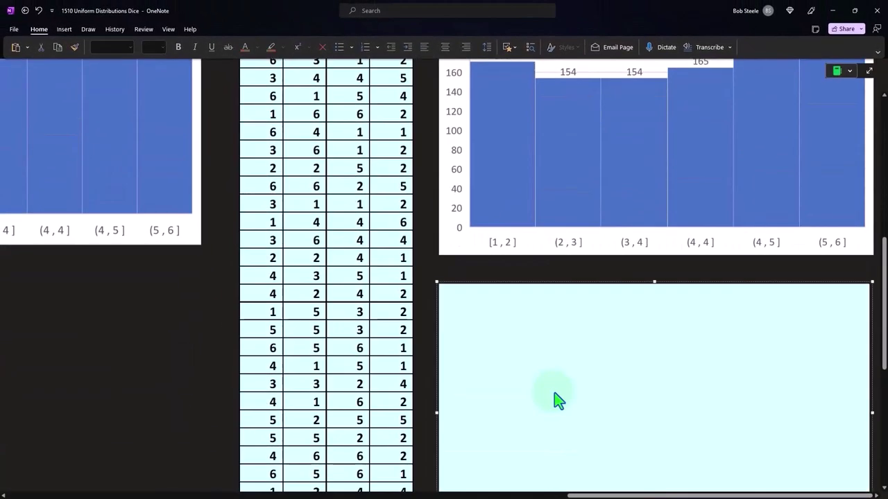
# Paste the Rolls 4 histogram (175, 181, 160, 169, 152, 163 per bin) below Dice Rolls 3
pyautogui.scroll(-1, 554, 390)
pyautogui.hotkey('ctrl', 'v')
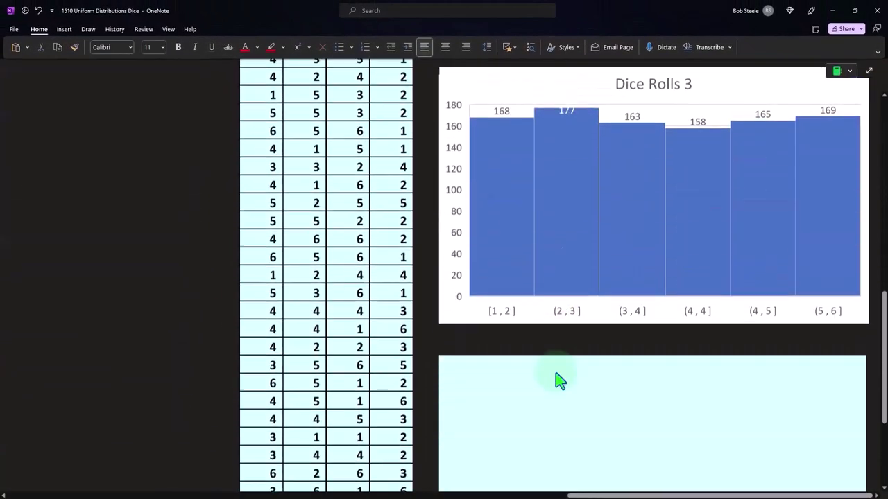
pyautogui.scroll(-1, 561, 380)
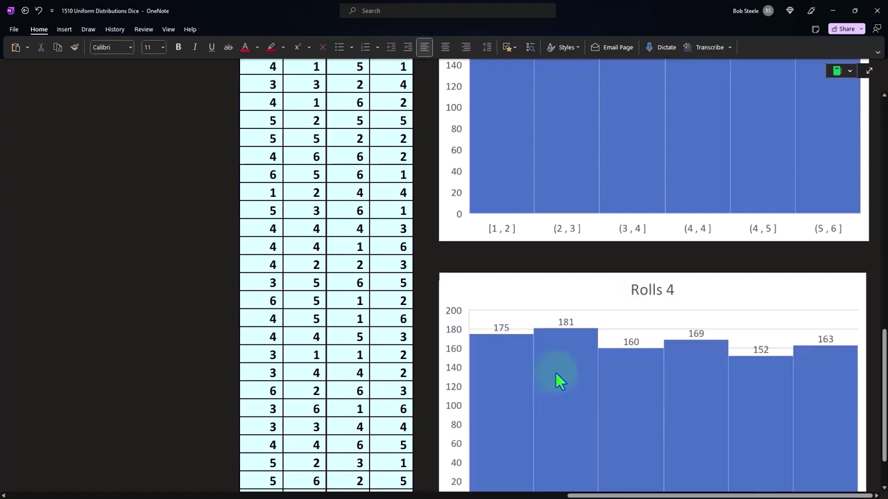
pyautogui.scroll(-1, 555, 374)
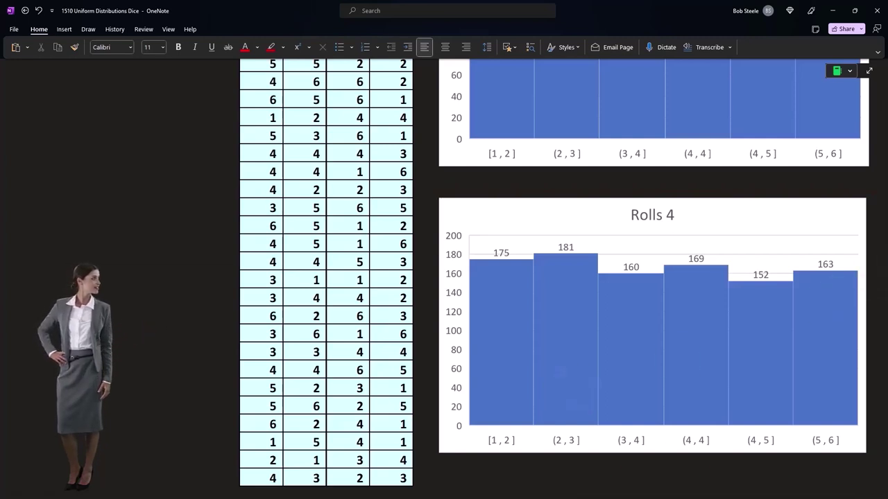
pyautogui.click(197, 204)
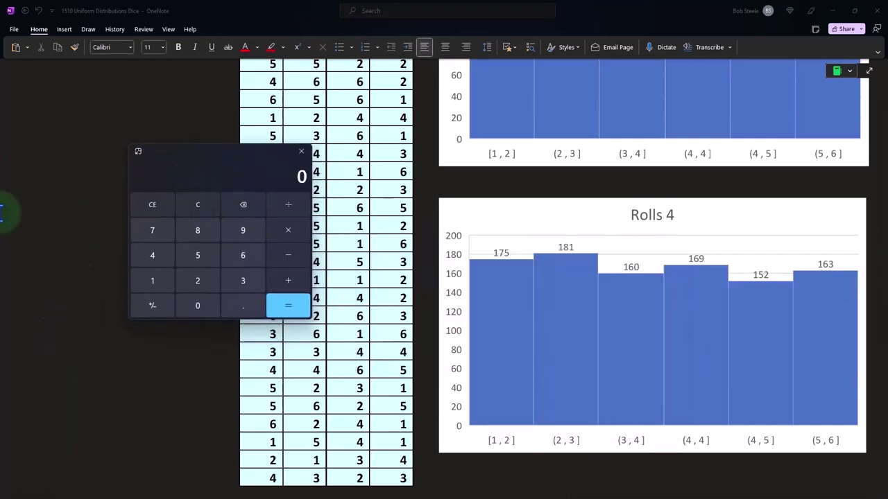
pyautogui.write('1/6')
pyautogui.press('Return')
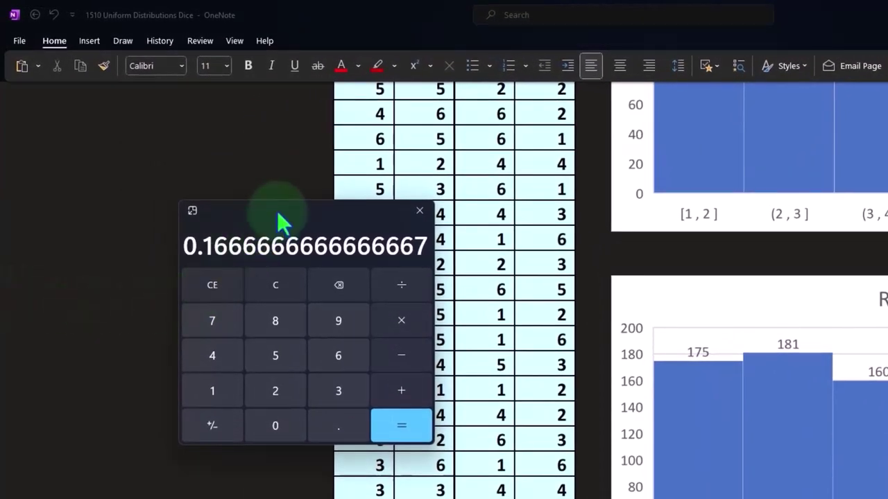
pyautogui.click(419, 211)
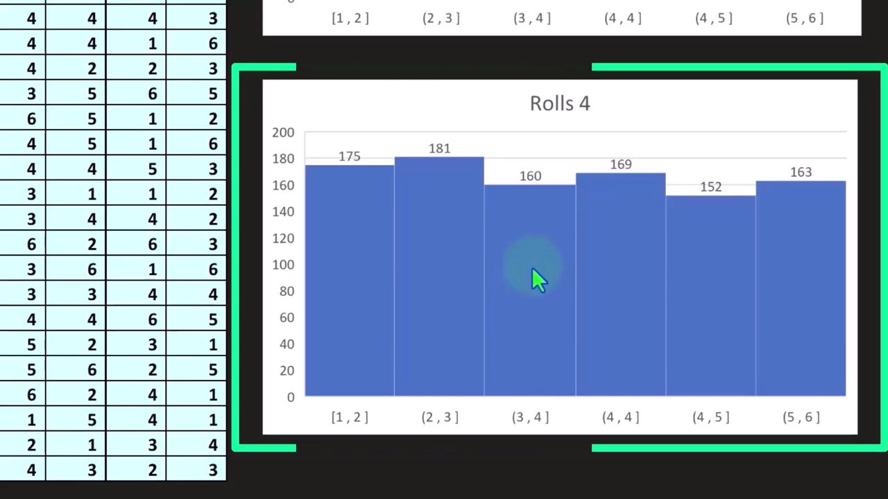
pyautogui.scroll(5, 531, 280)
pyautogui.scroll(5, 541, 292)
pyautogui.scroll(5, 549, 303)
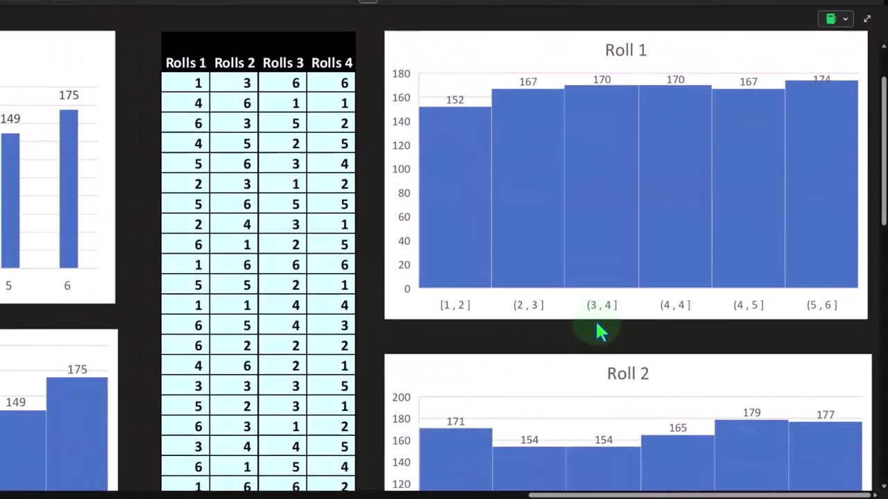